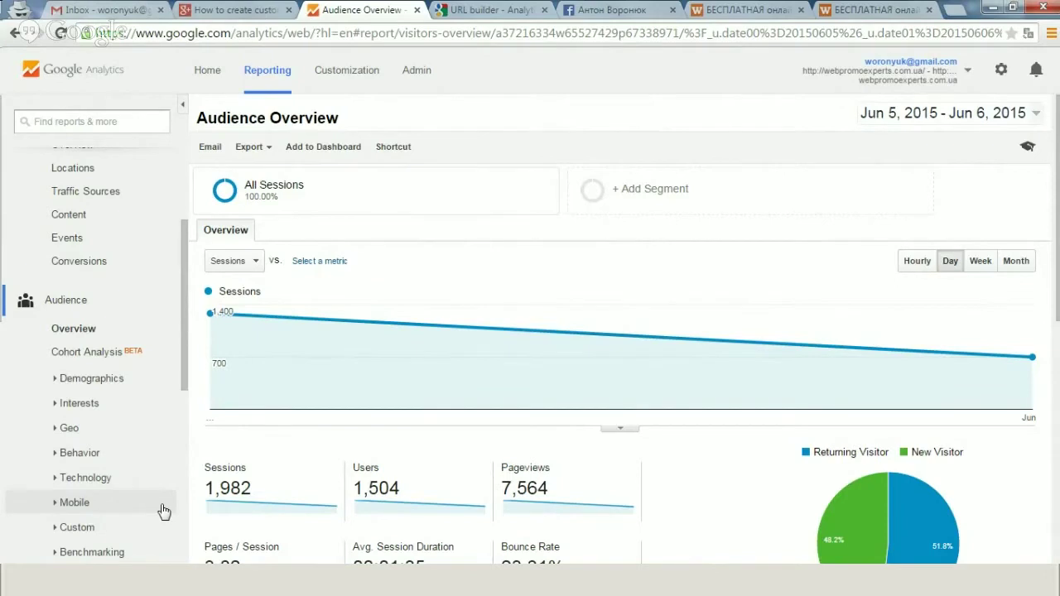
# Create a new custom report from Customization and title it 'Traffic sources report'.
pyautogui.click(355, 89)
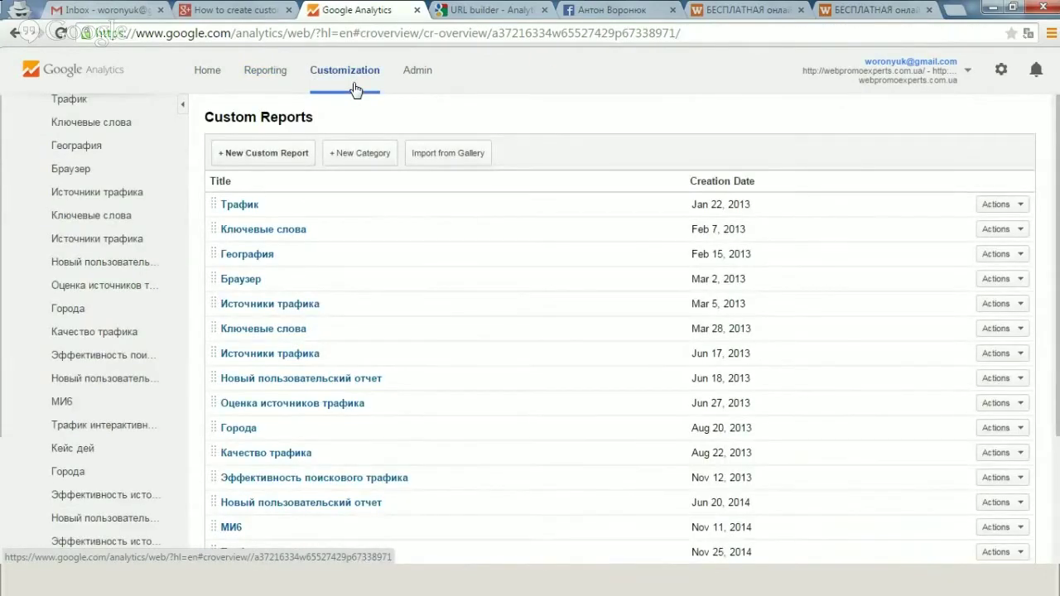
pyautogui.click(259, 166)
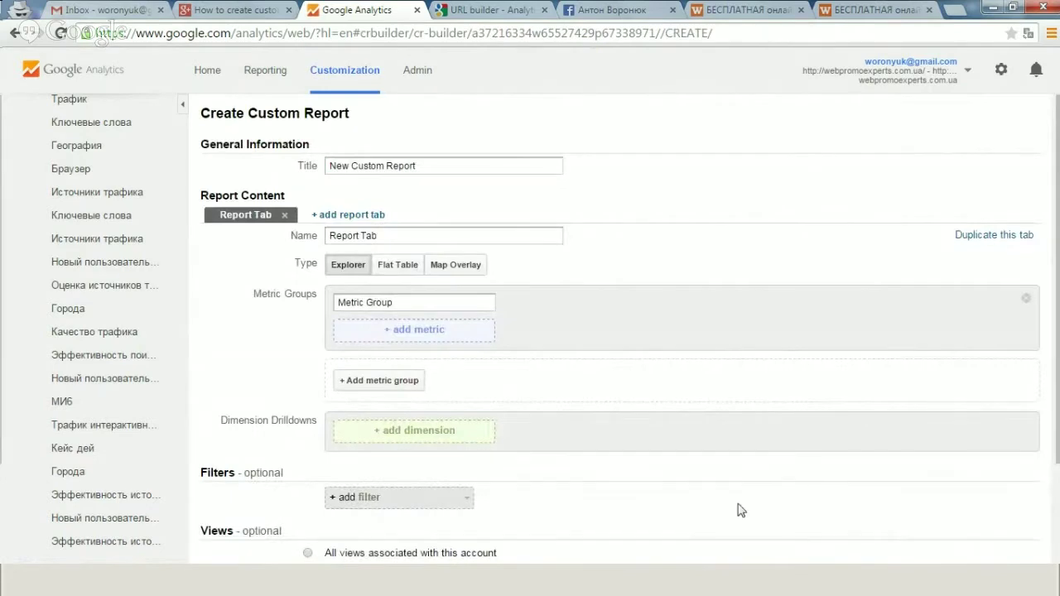
pyautogui.click(402, 166)
pyautogui.write('Traffic sources report')
# Add Source / Medium, Campaign and City as the report's drilldown dimensions, in that order.
pyautogui.click(403, 439)
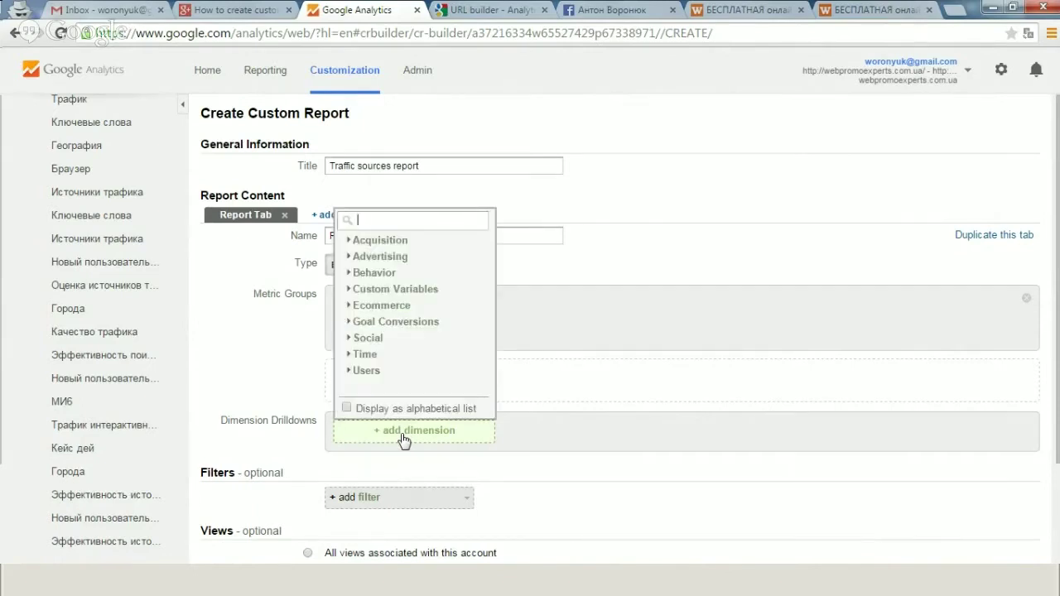
pyautogui.write('sou')
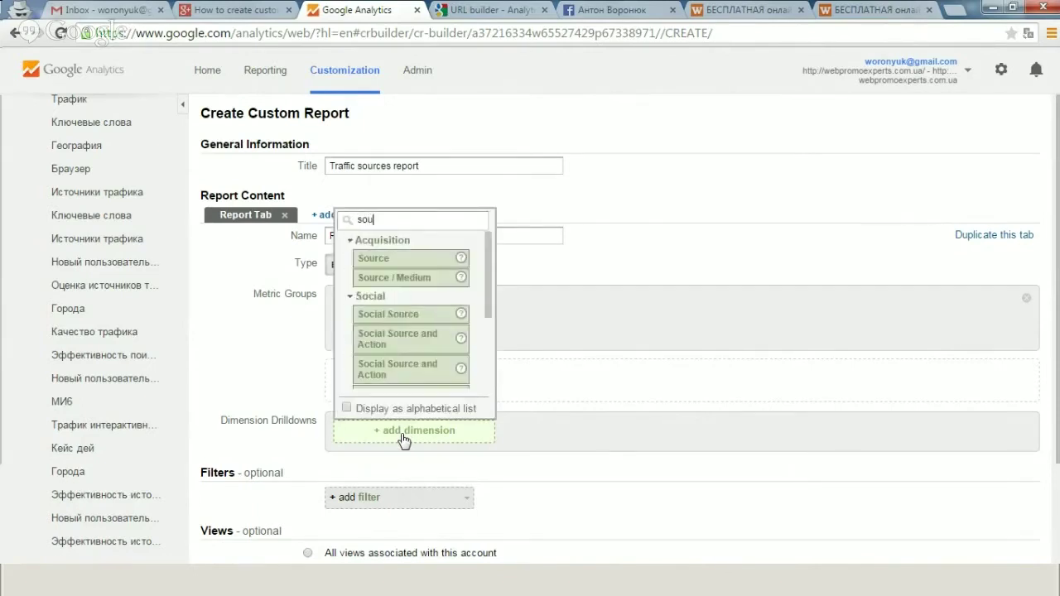
pyautogui.scroll(-1, 414, 340)
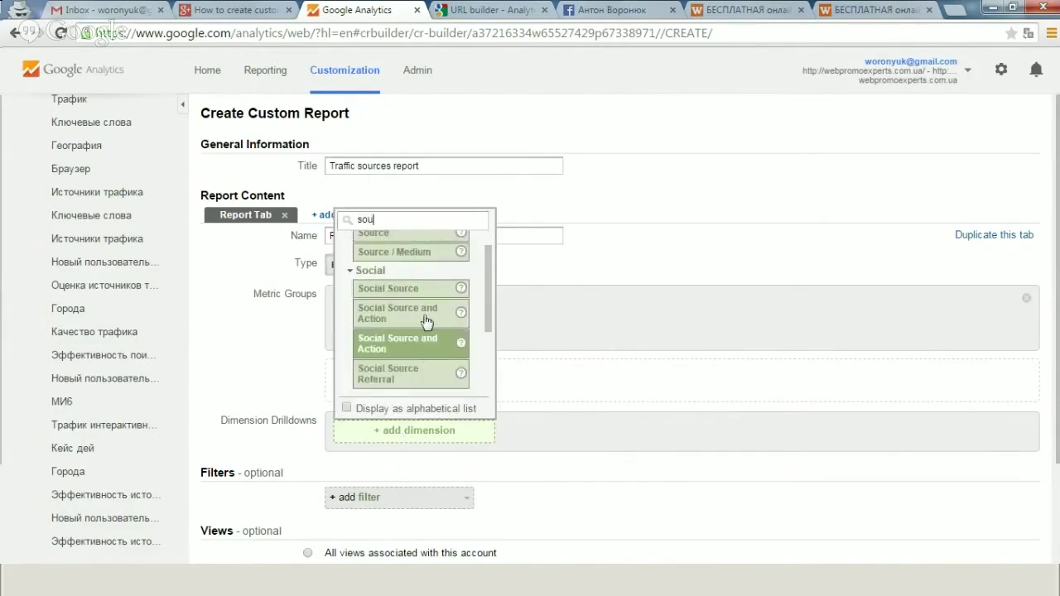
pyautogui.click(421, 252)
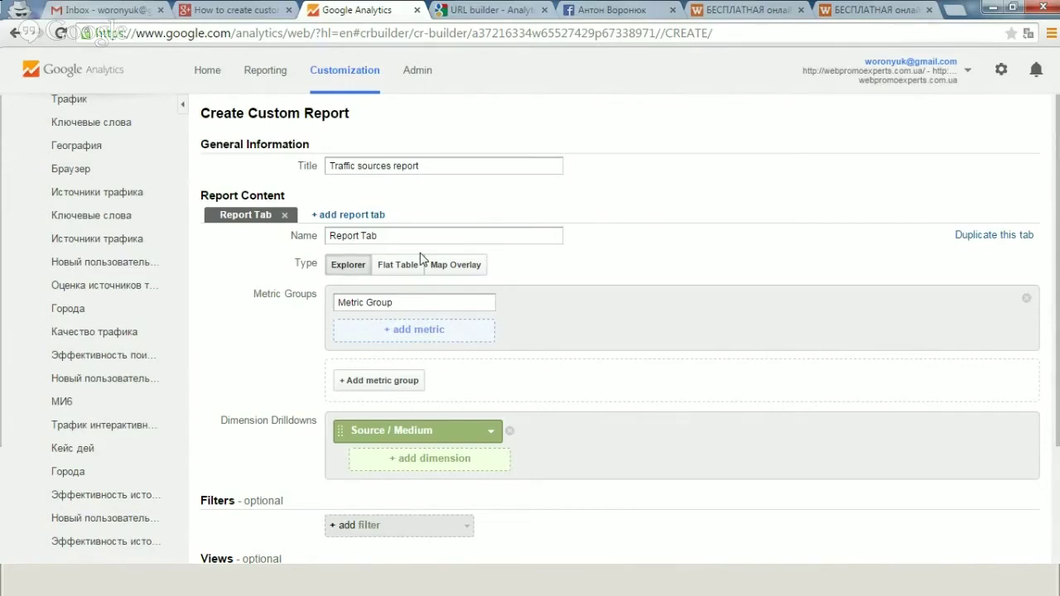
pyautogui.click(409, 472)
pyautogui.write('cam')
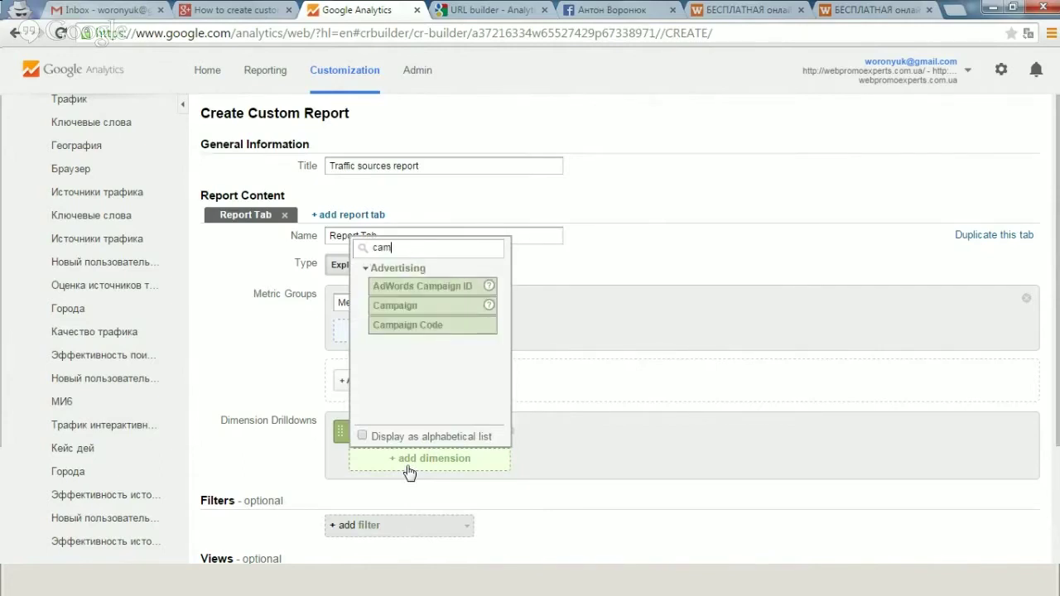
pyautogui.click(412, 303)
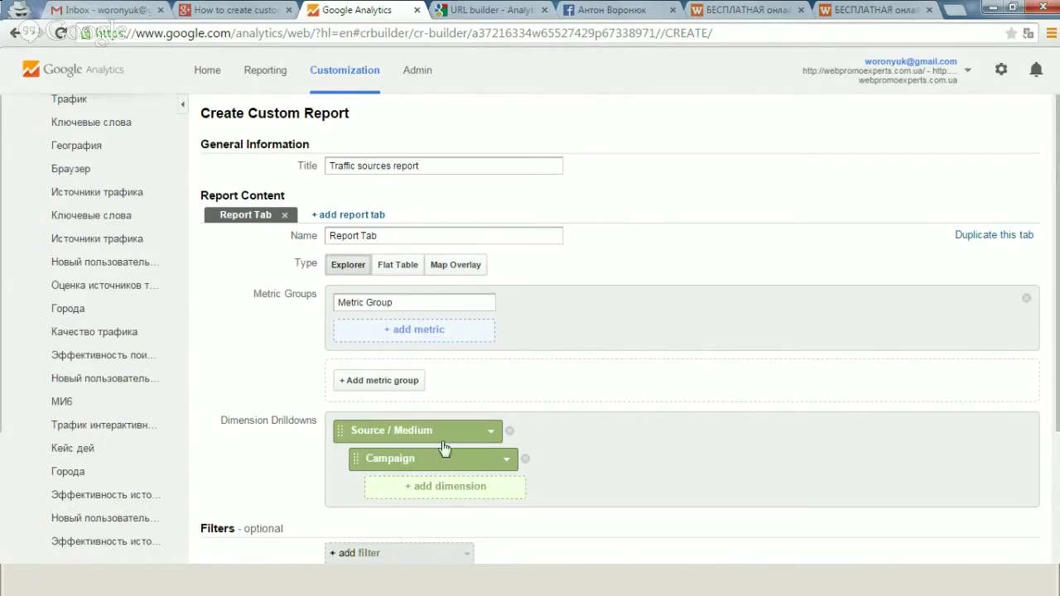
pyautogui.click(430, 492)
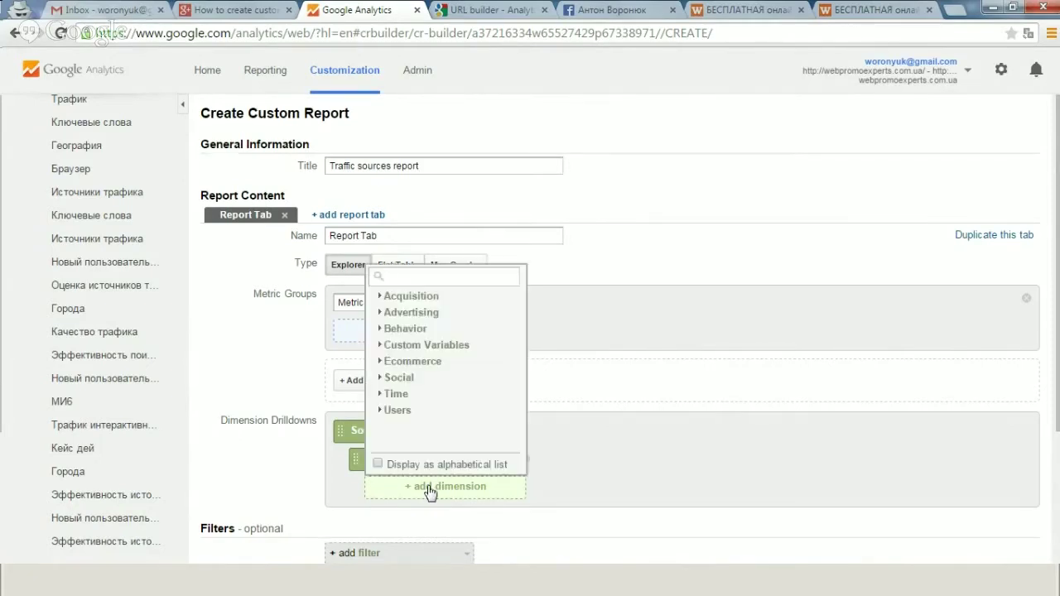
pyautogui.write('city')
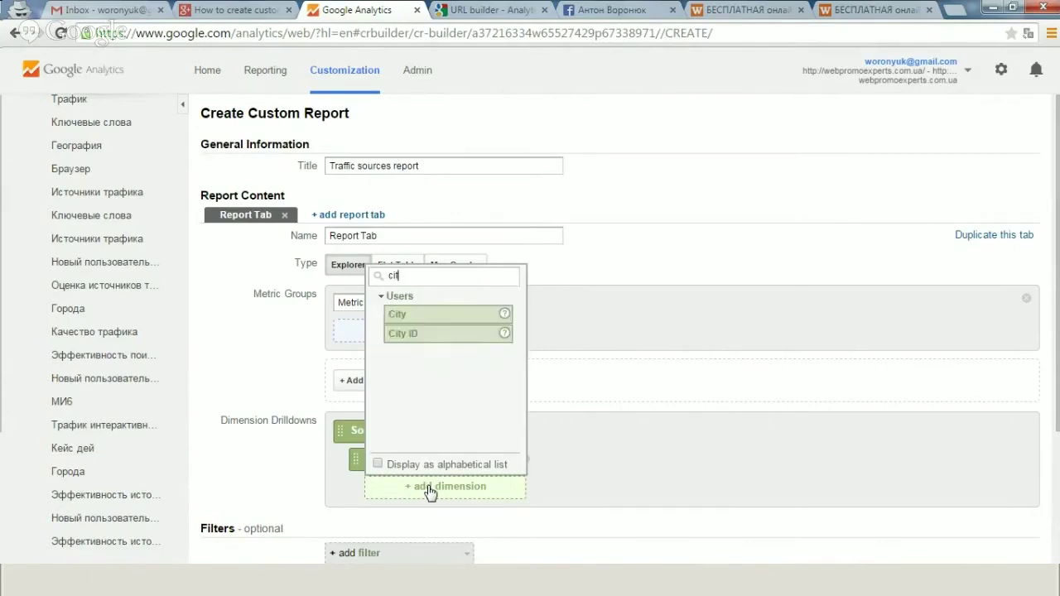
pyautogui.click(441, 313)
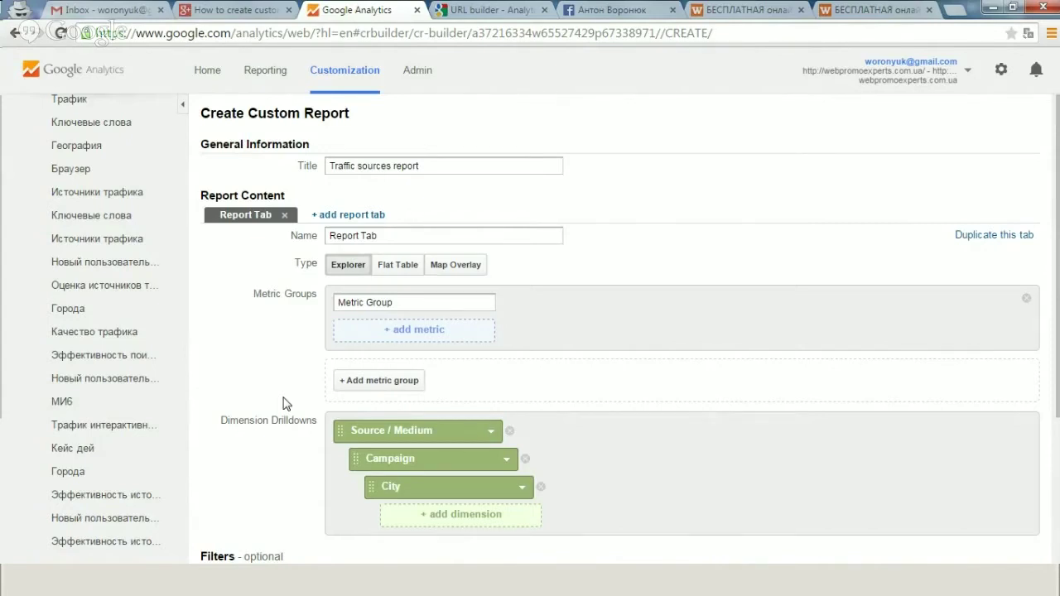
# Browse the metric picker, collapsing the Acquisition, Advertising and Behavior metric groups.
pyautogui.click(420, 331)
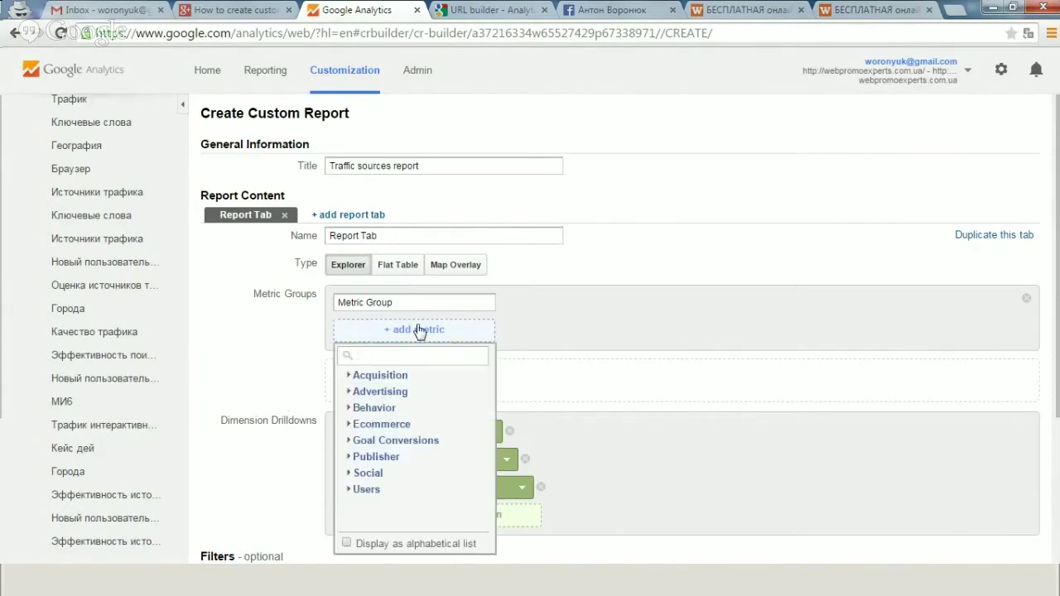
pyautogui.write('vis')
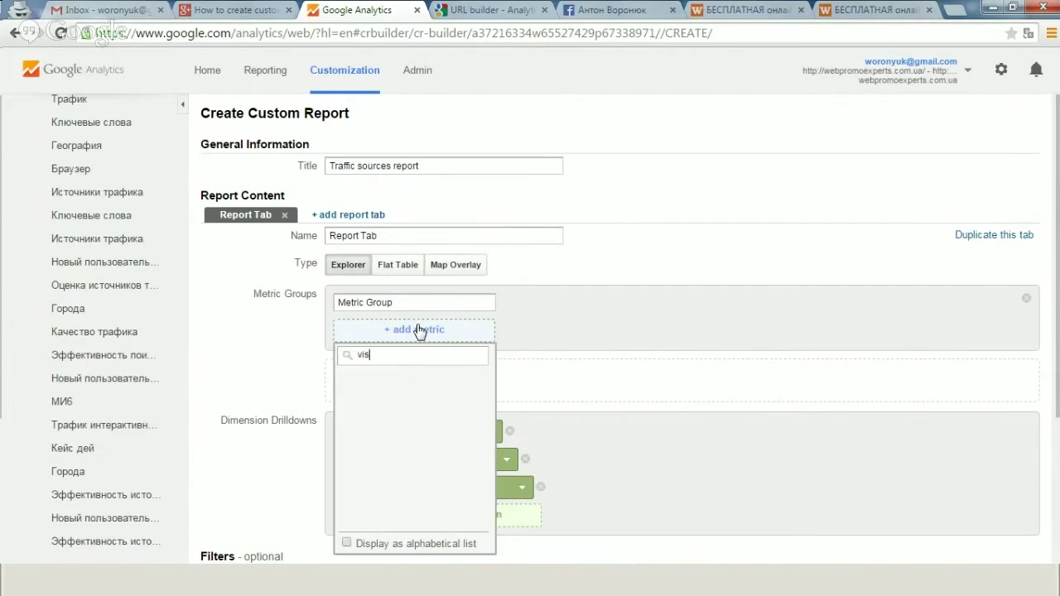
pyautogui.press('BackSpace')
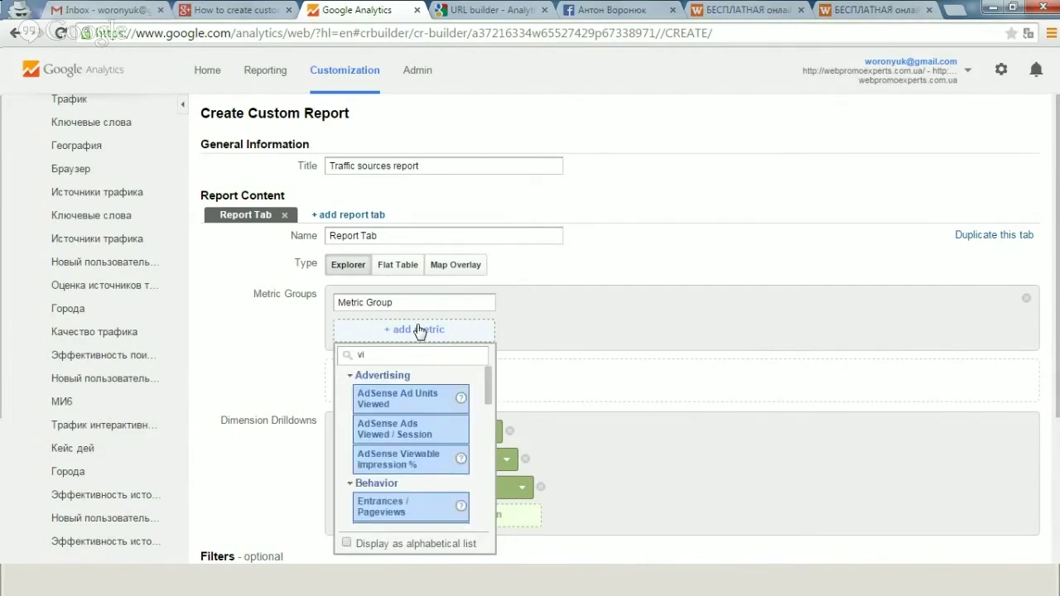
pyautogui.press('BackSpace')
pyautogui.press('BackSpace')
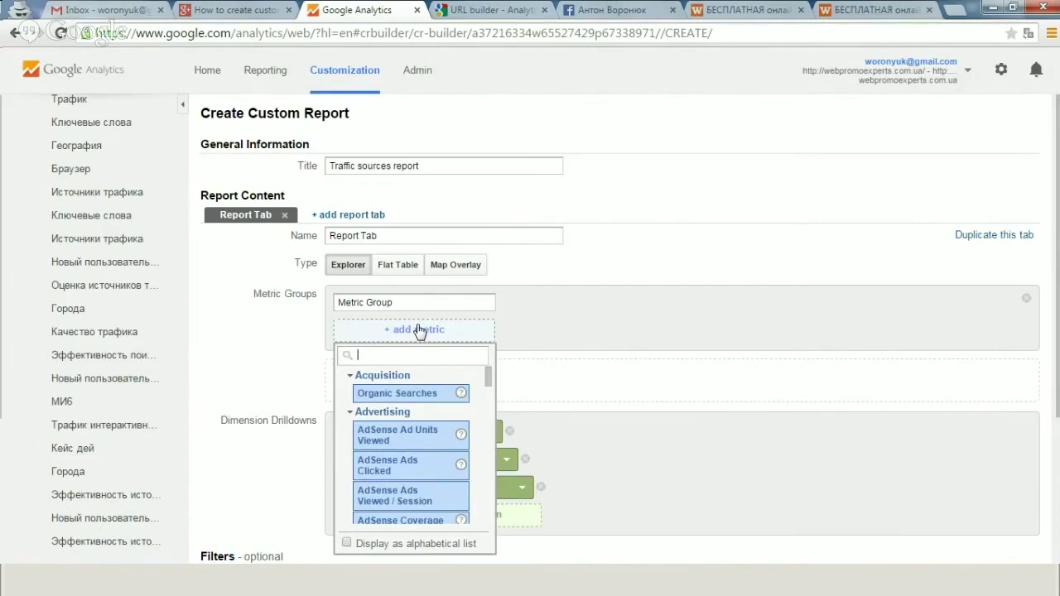
pyautogui.moveTo(487, 379)
pyautogui.mouseDown()
pyautogui.moveTo(487, 401)
pyautogui.moveTo(485, 369)
pyautogui.mouseUp()
pyautogui.click(398, 376)
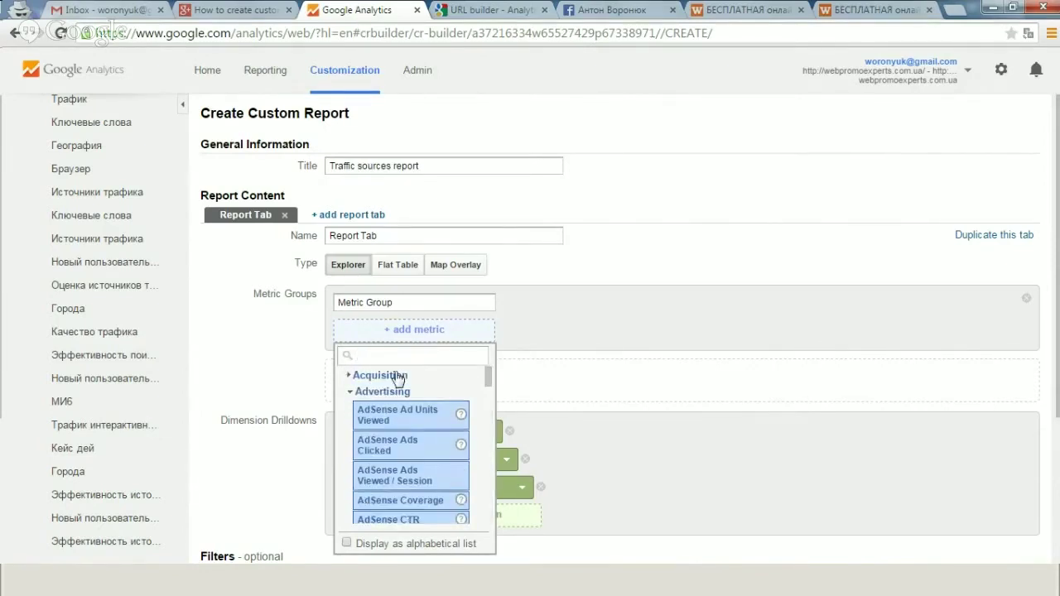
pyautogui.click(385, 391)
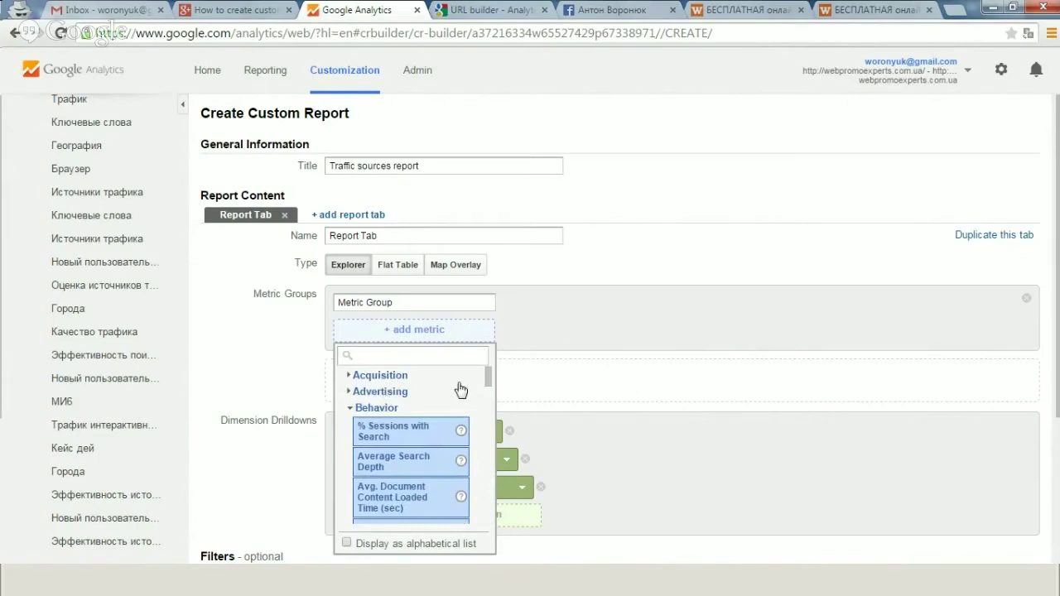
pyautogui.moveTo(486, 379)
pyautogui.mouseDown()
pyautogui.moveTo(485, 404)
pyautogui.moveTo(484, 386)
pyautogui.mouseUp()
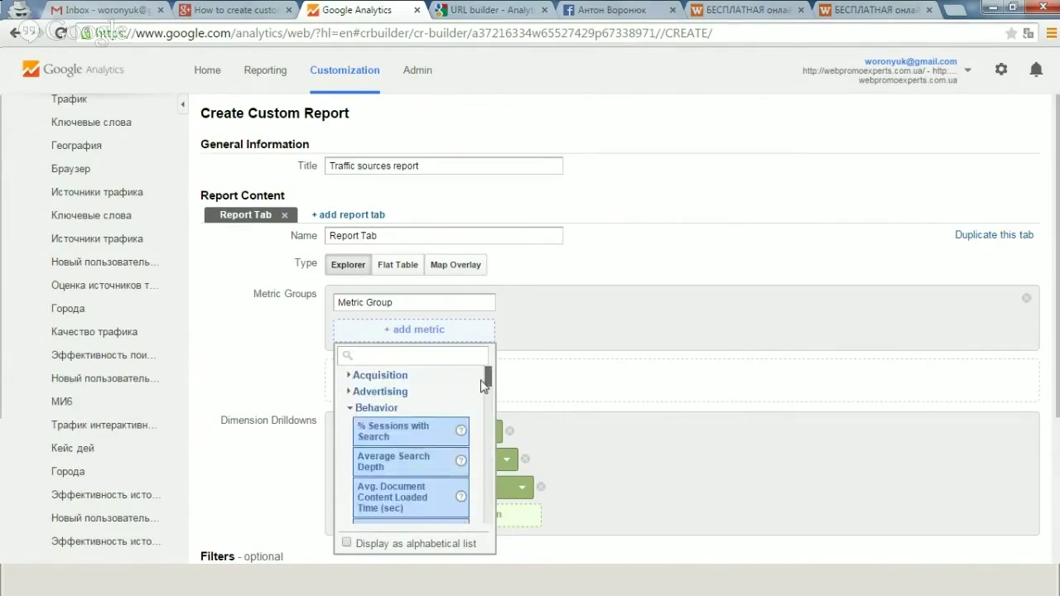
pyautogui.click(388, 408)
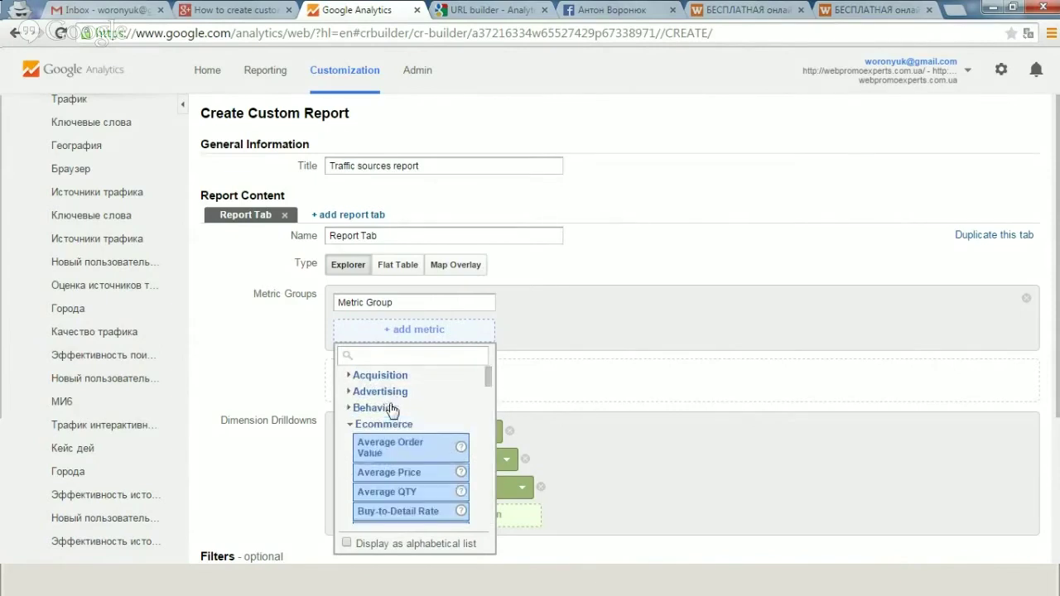
# Search 'sessio' and add Sessions as the first metric.
pyautogui.click(380, 355)
pyautogui.write('ses')
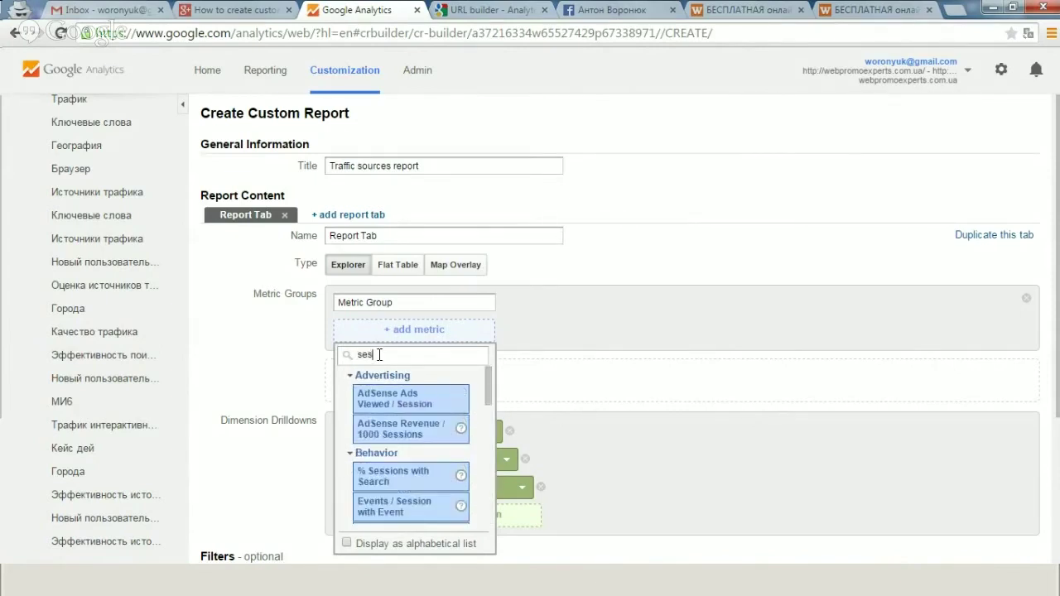
pyautogui.write('sio')
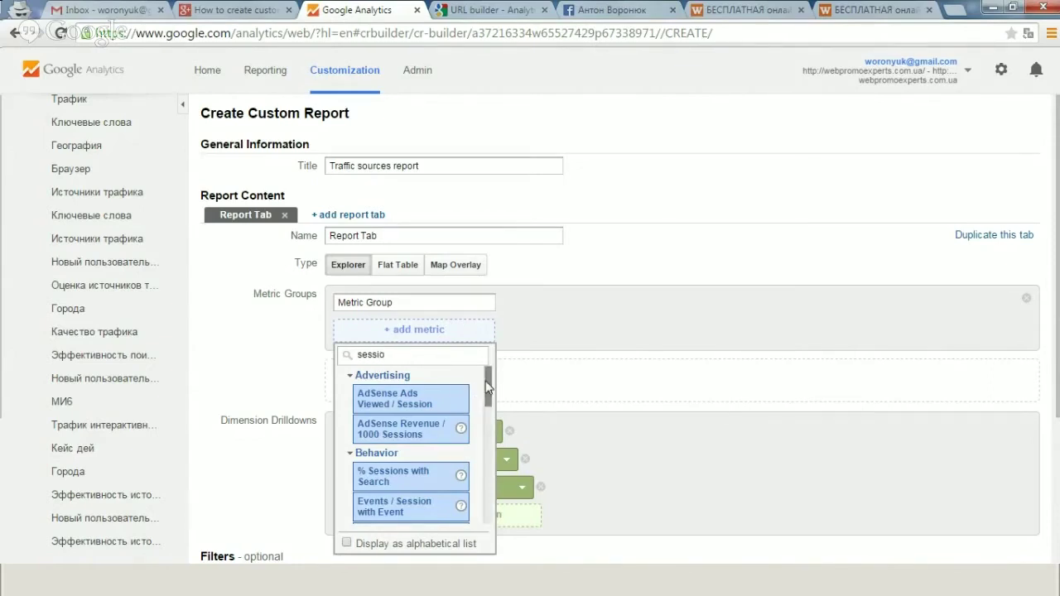
pyautogui.scroll(-2, 477, 398)
pyautogui.moveTo(487, 406); pyautogui.dragTo(477, 511)
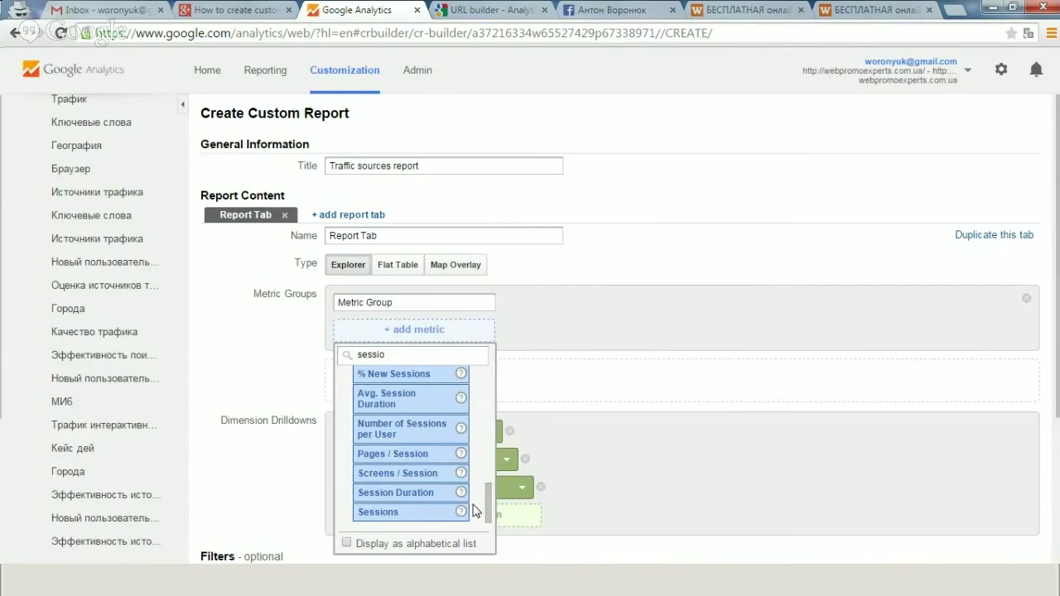
pyautogui.click(445, 520)
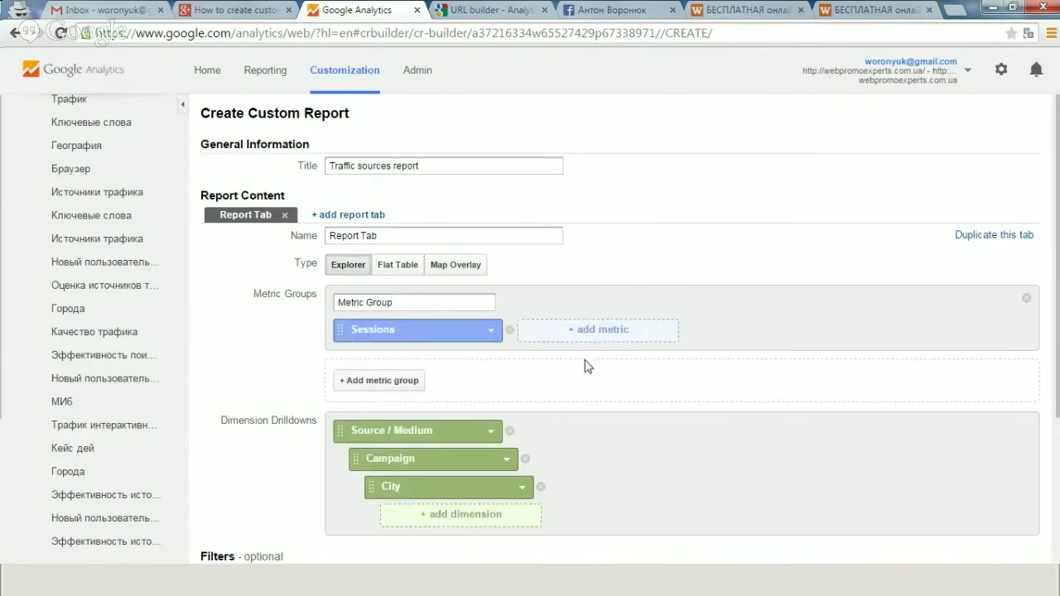
# Add Bounce Rate and Transactions as report metrics.
pyautogui.click(573, 334)
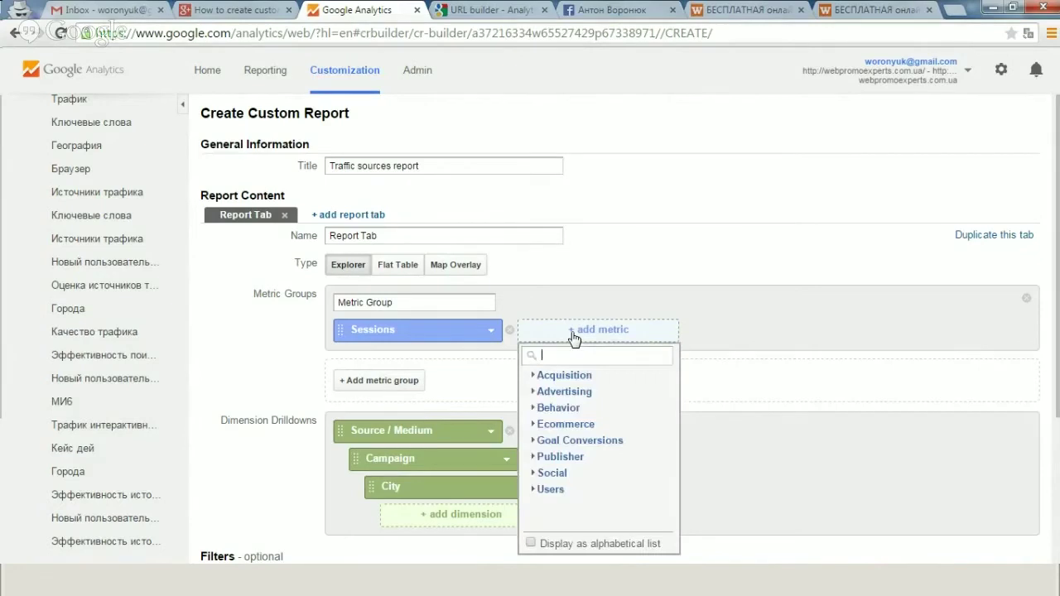
pyautogui.write('bounce r')
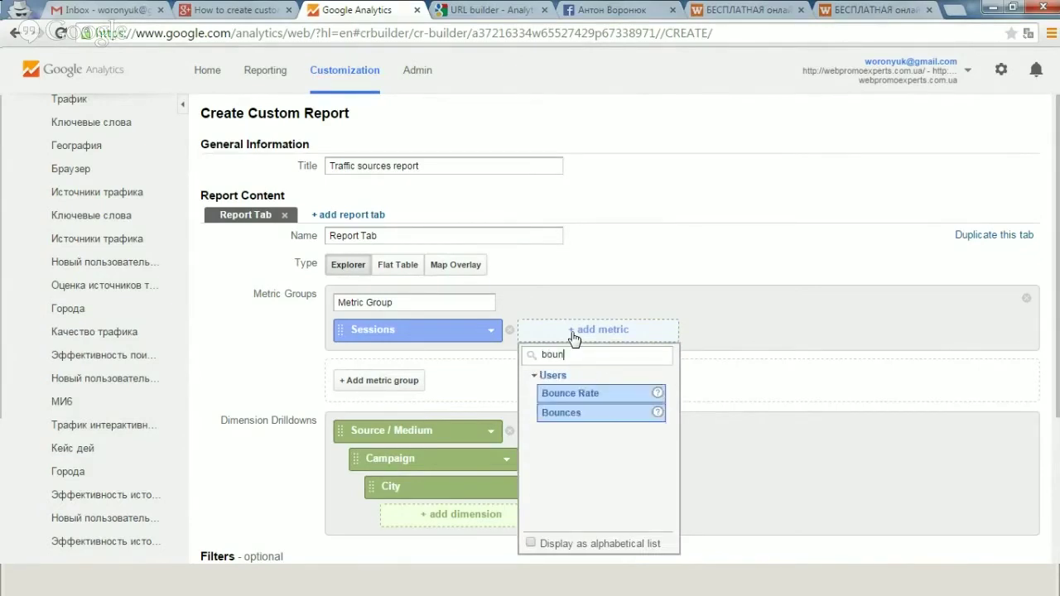
pyautogui.click(575, 395)
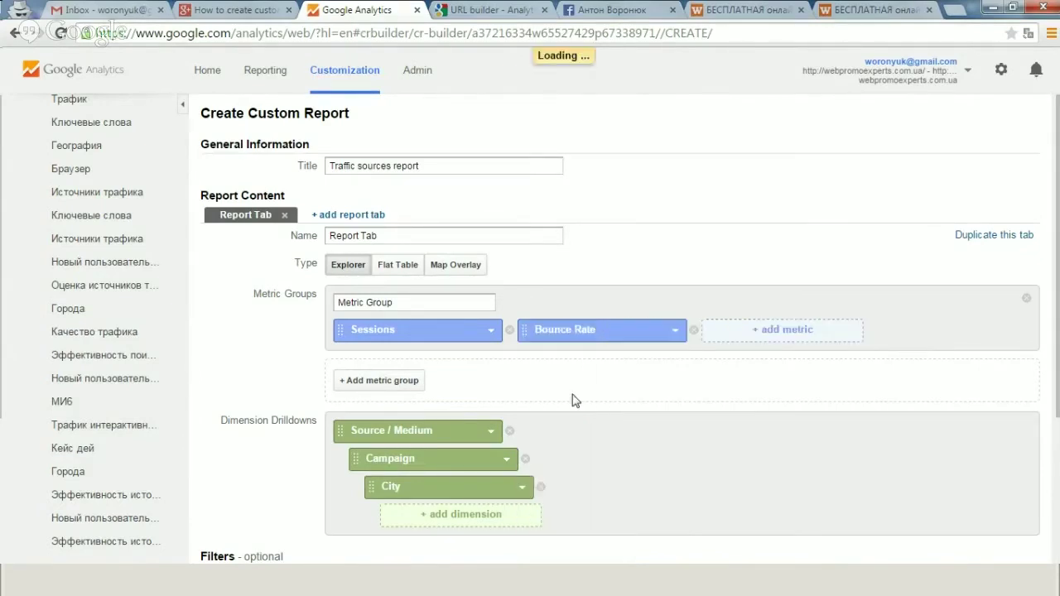
pyautogui.click(752, 333)
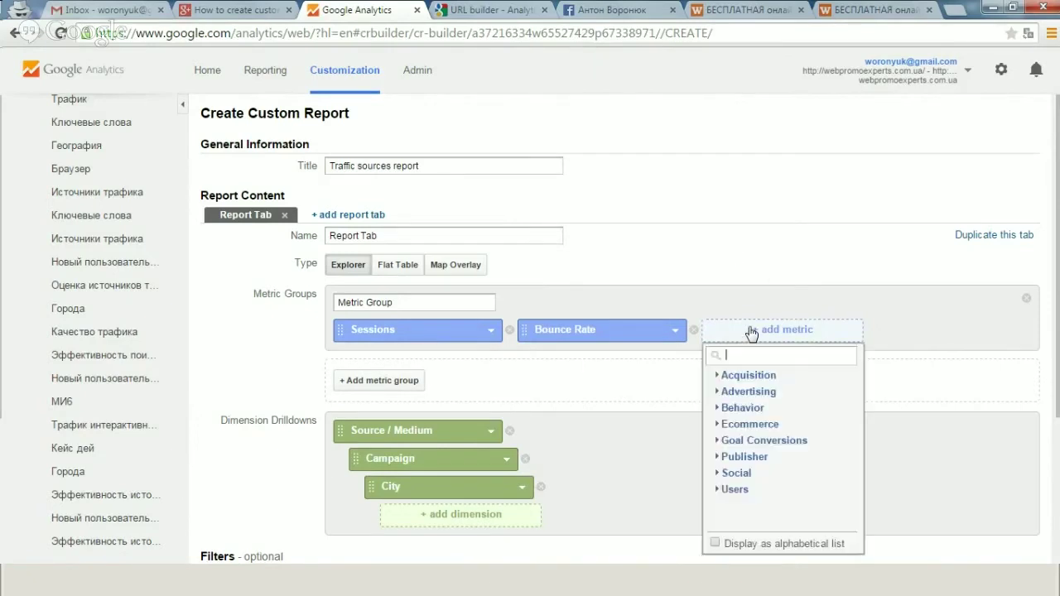
pyautogui.write('tra')
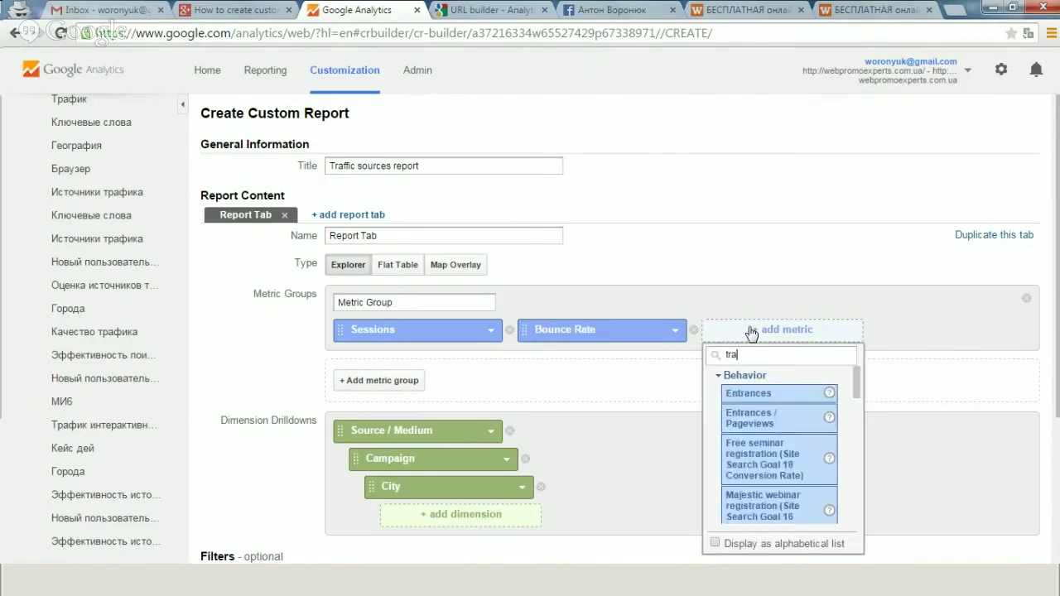
pyautogui.write('nsa')
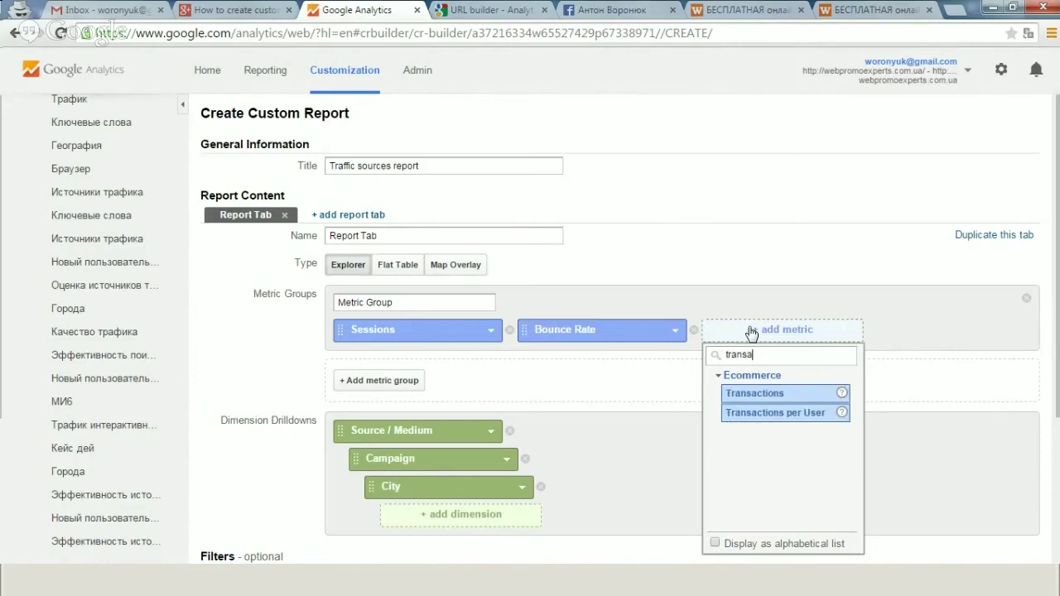
pyautogui.click(755, 394)
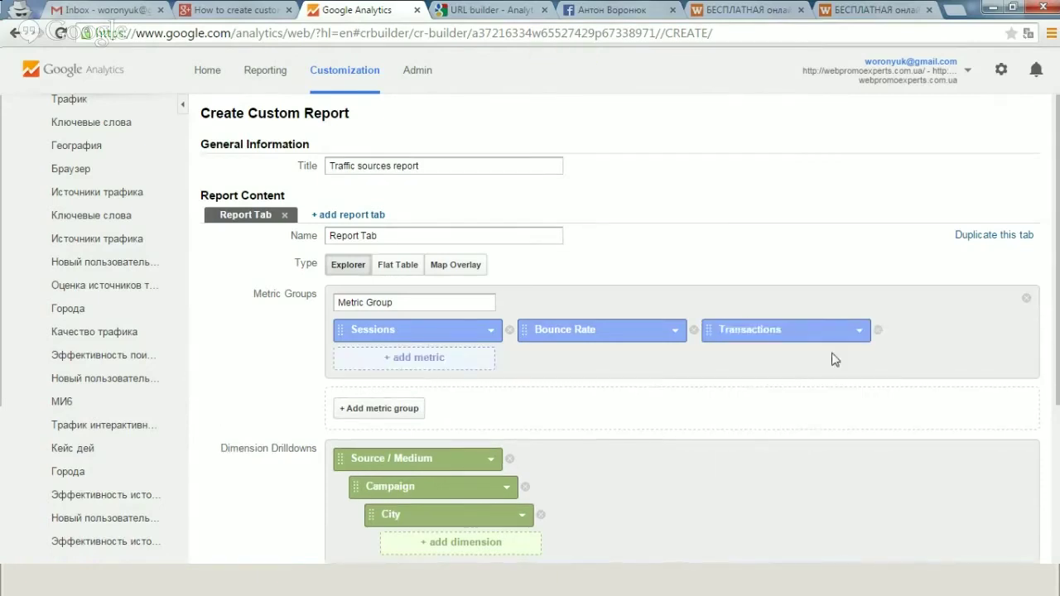
# Search 'revenue' and add Revenue as a report metric.
pyautogui.click(437, 357)
pyautogui.write('reven')
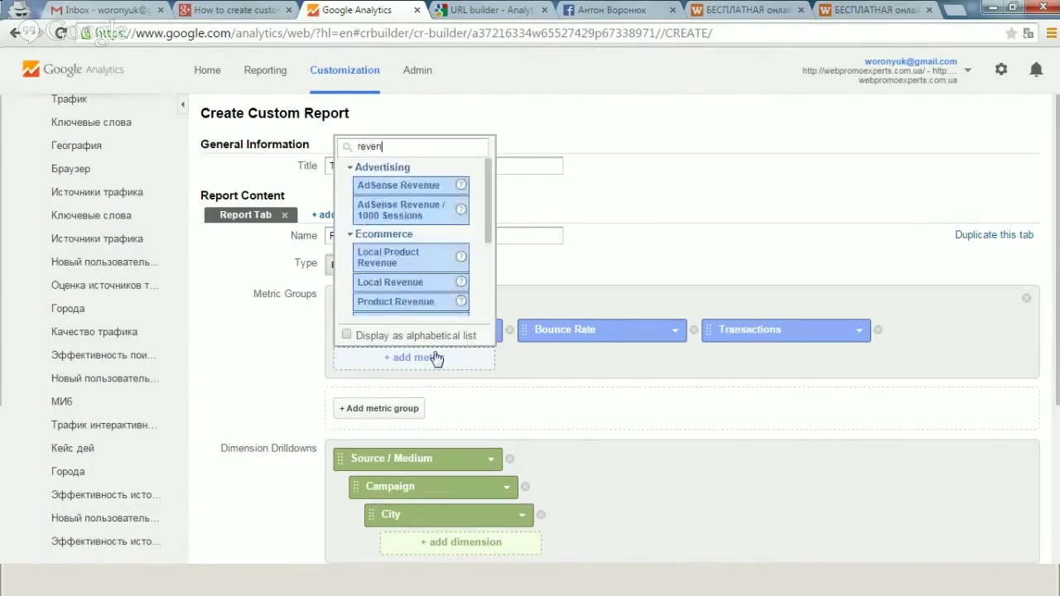
pyautogui.write('ue')
pyautogui.scroll(-1, 418, 322)
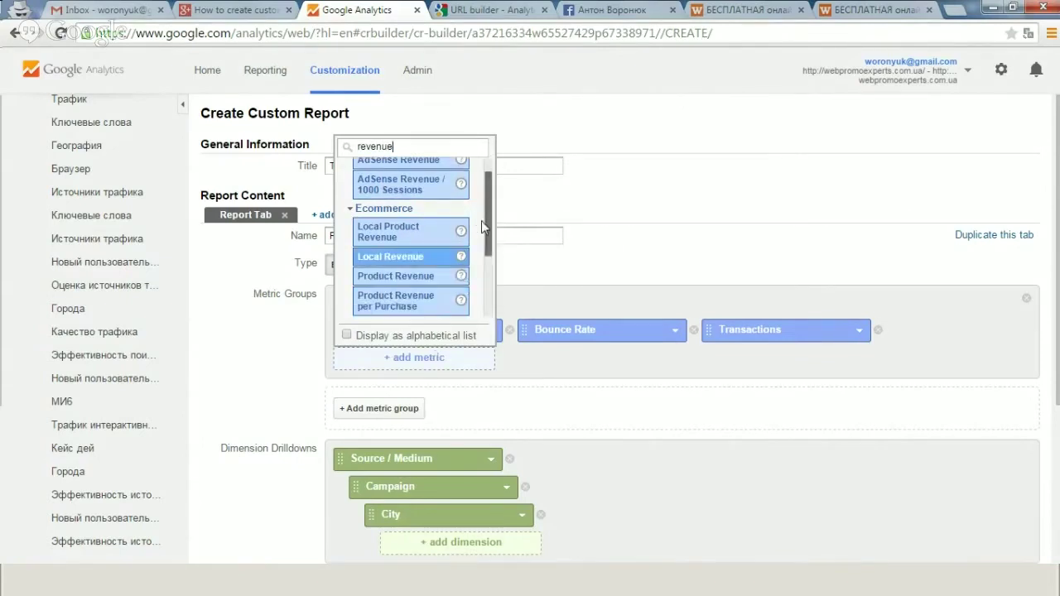
pyautogui.scroll(-3, 481, 236)
pyautogui.click(445, 295)
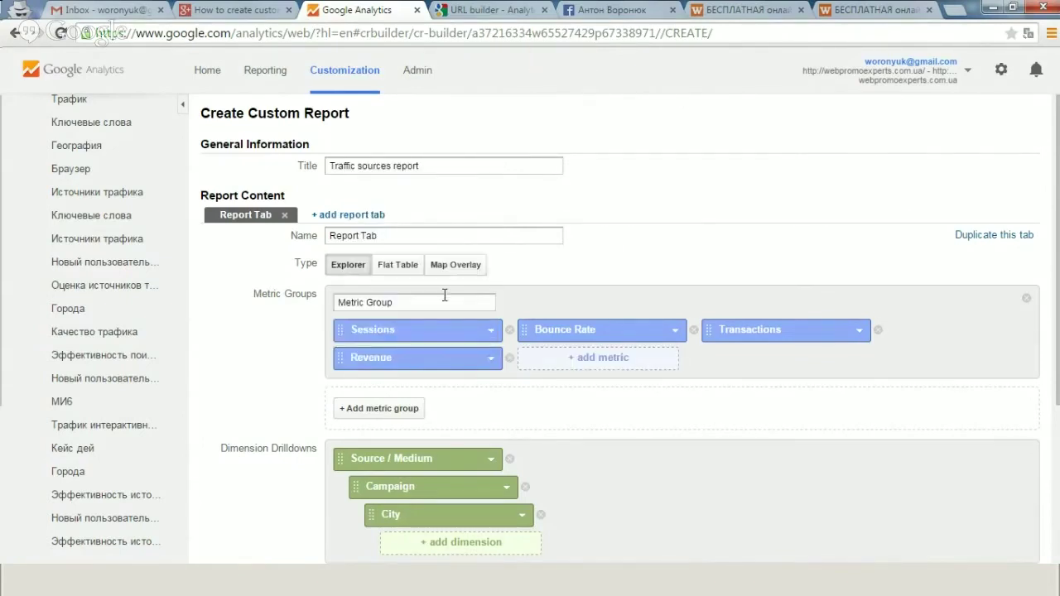
# Add SMM Day (Goal 15 Completions) as a metric and save the custom report.
pyautogui.click(596, 361)
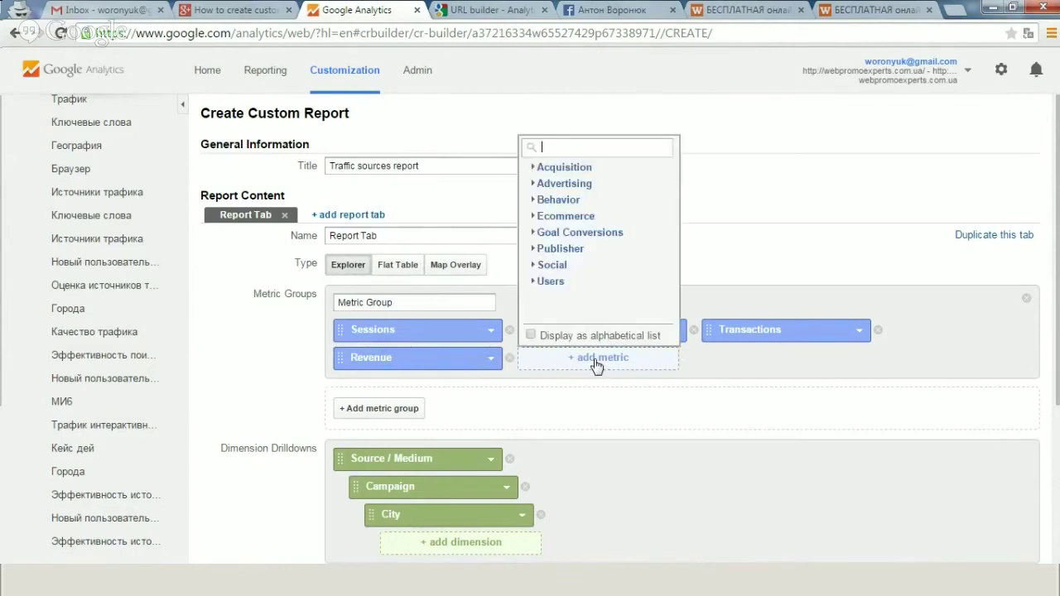
pyautogui.write('s')
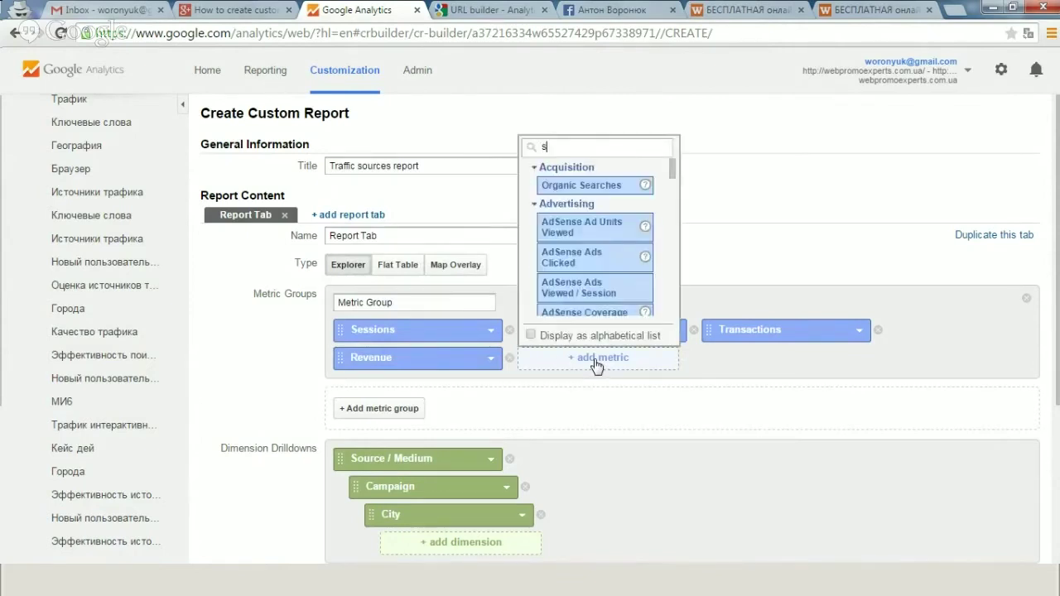
pyautogui.write('mm day')
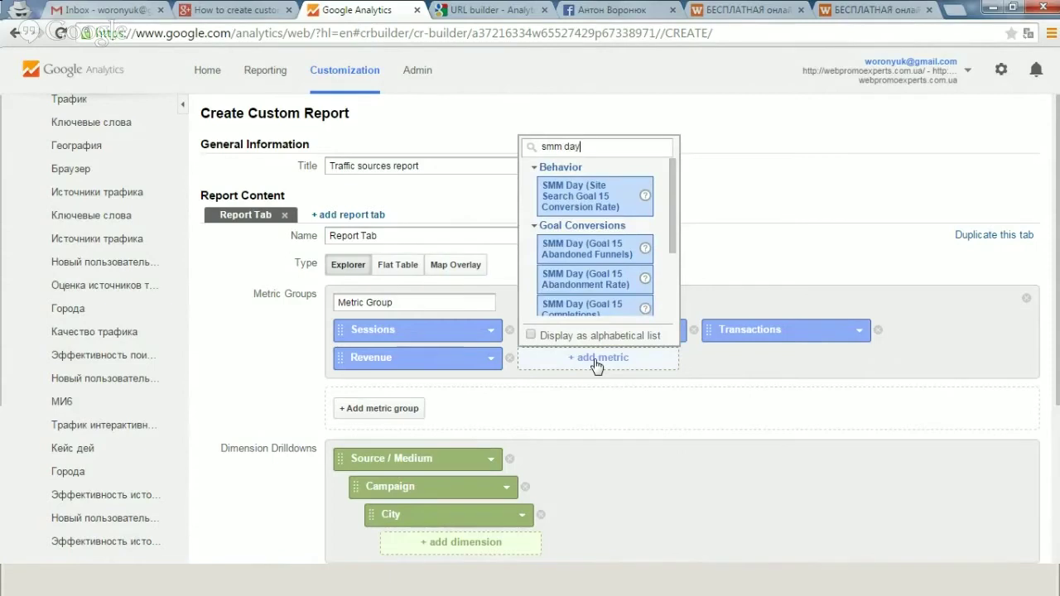
pyautogui.scroll(-1, 637, 290)
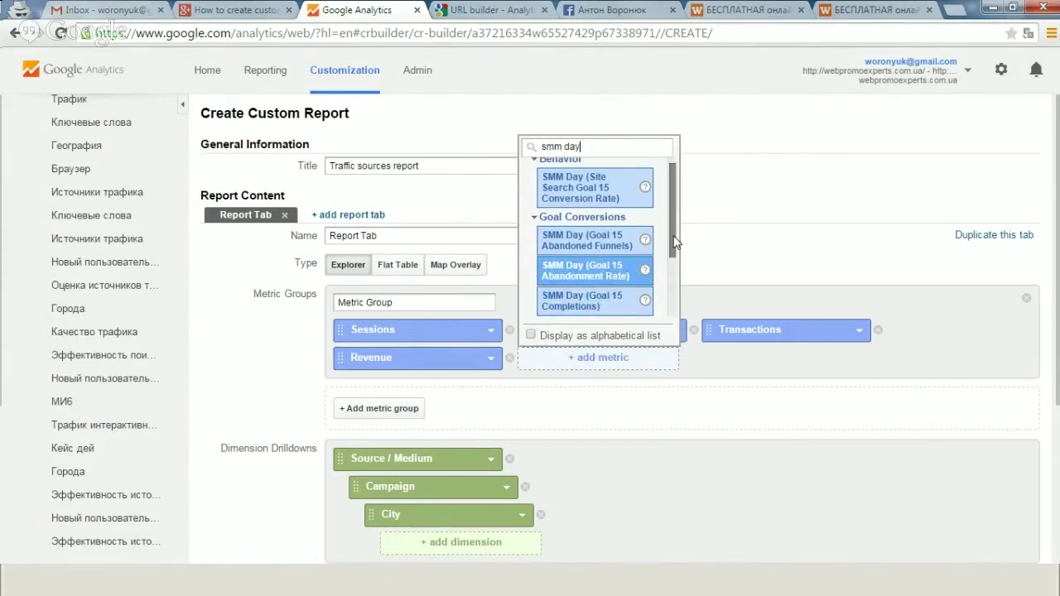
pyautogui.moveTo(674, 241); pyautogui.dragTo(670, 255)
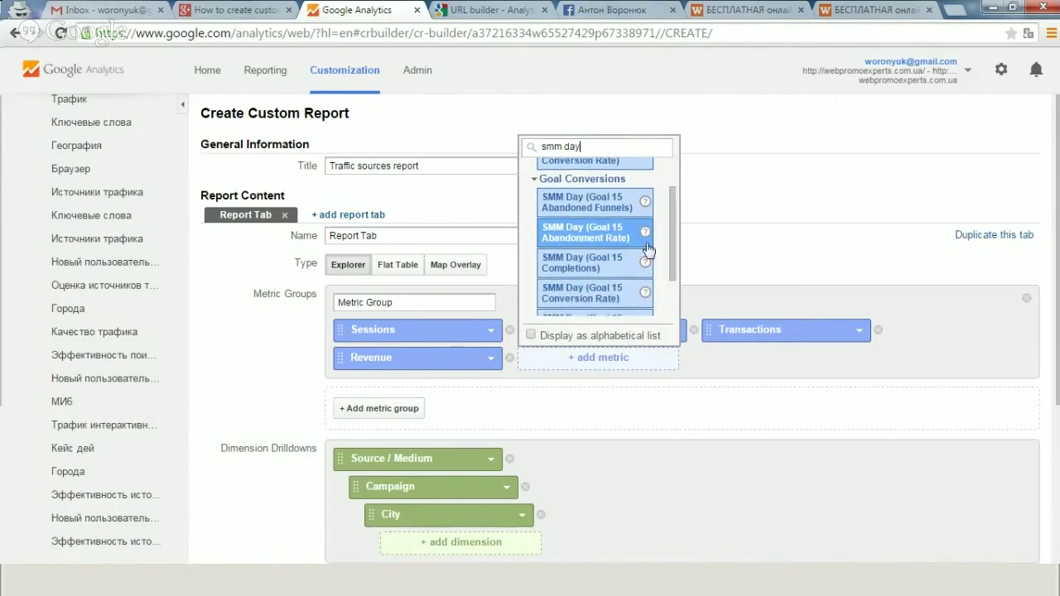
pyautogui.click(609, 274)
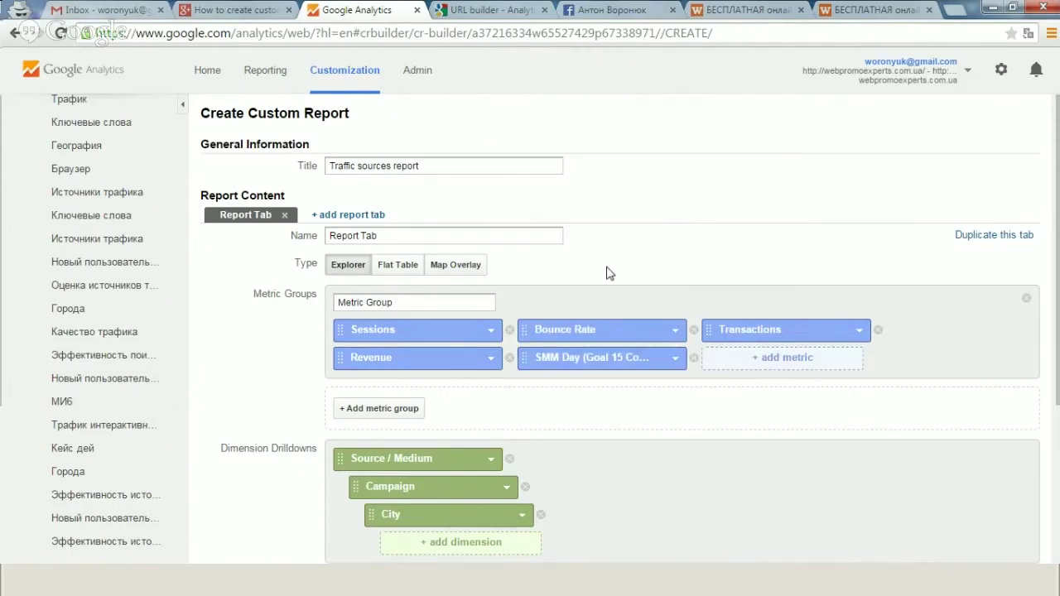
pyautogui.scroll(-3, 611, 272)
pyautogui.scroll(-1, 826, 343)
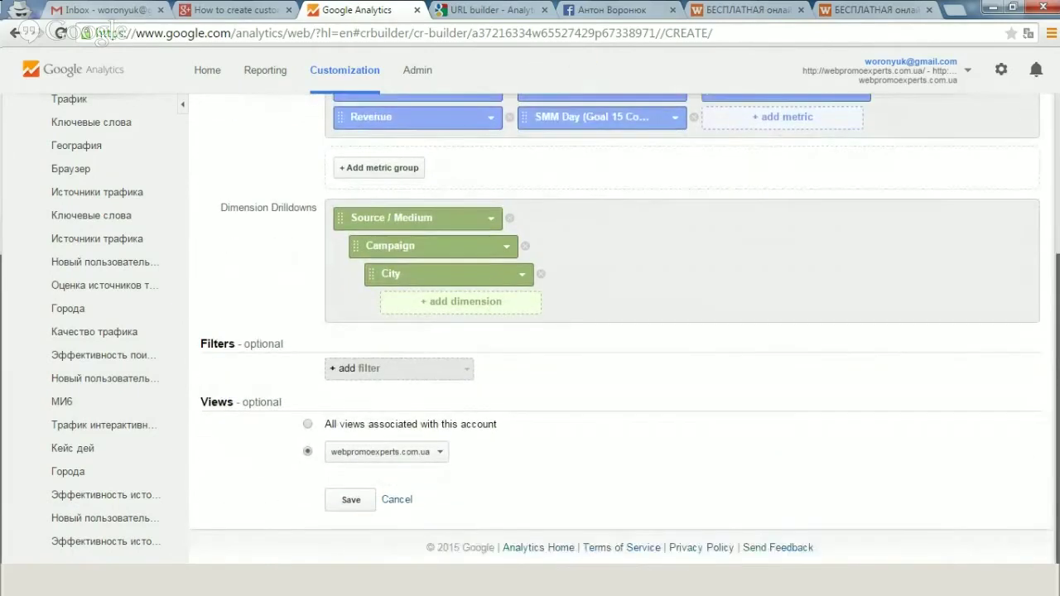
pyautogui.click(349, 502)
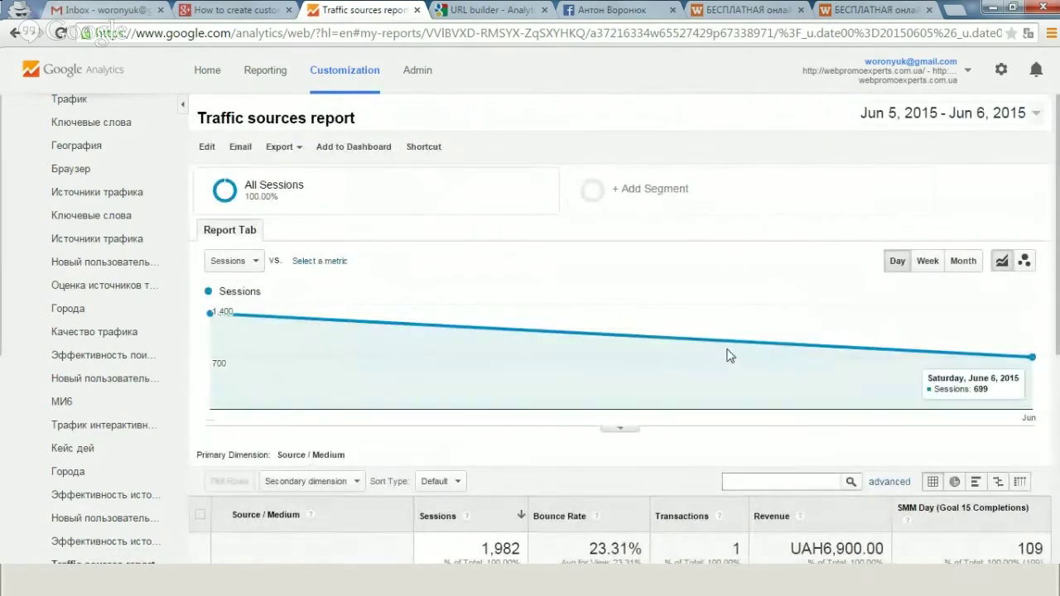
# Sort sources by Transactions and drill into web-promo.ua / referral's campaigns.
pyautogui.scroll(-3, 729, 331)
pyautogui.scroll(-3, 621, 332)
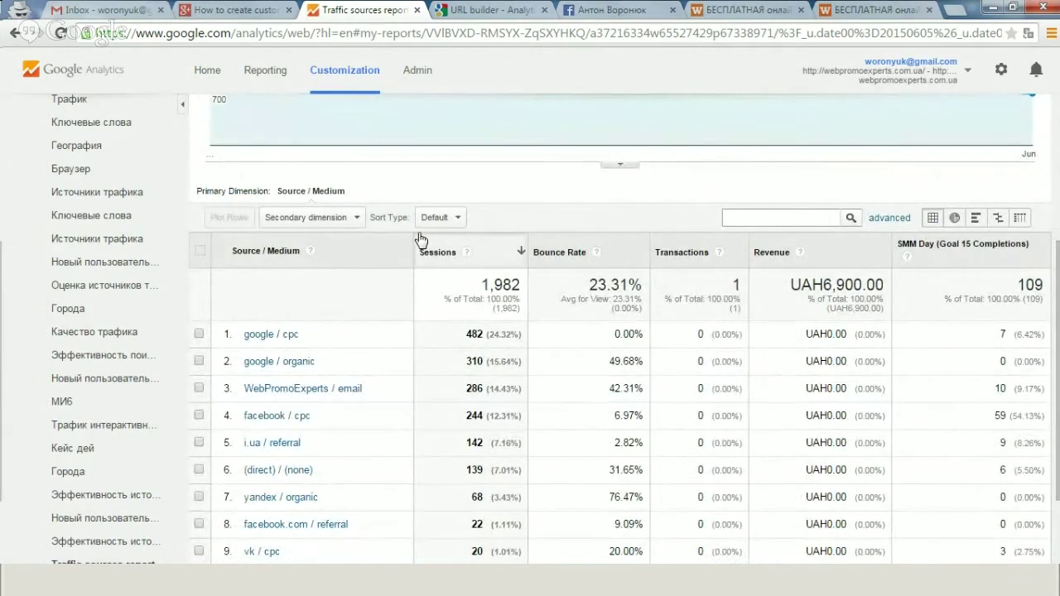
pyautogui.moveTo(713, 258)
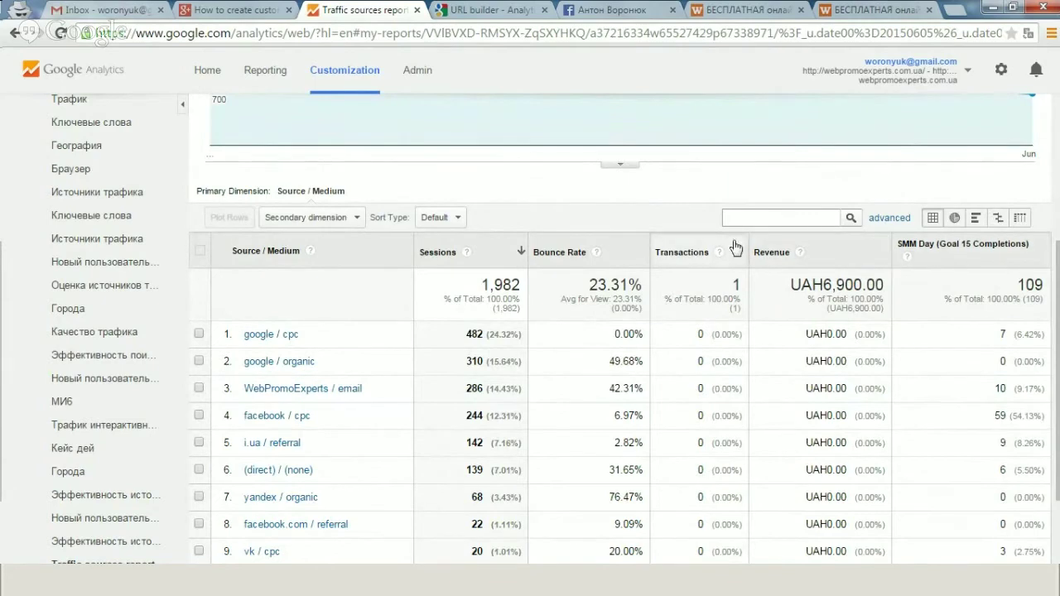
pyautogui.click(692, 250)
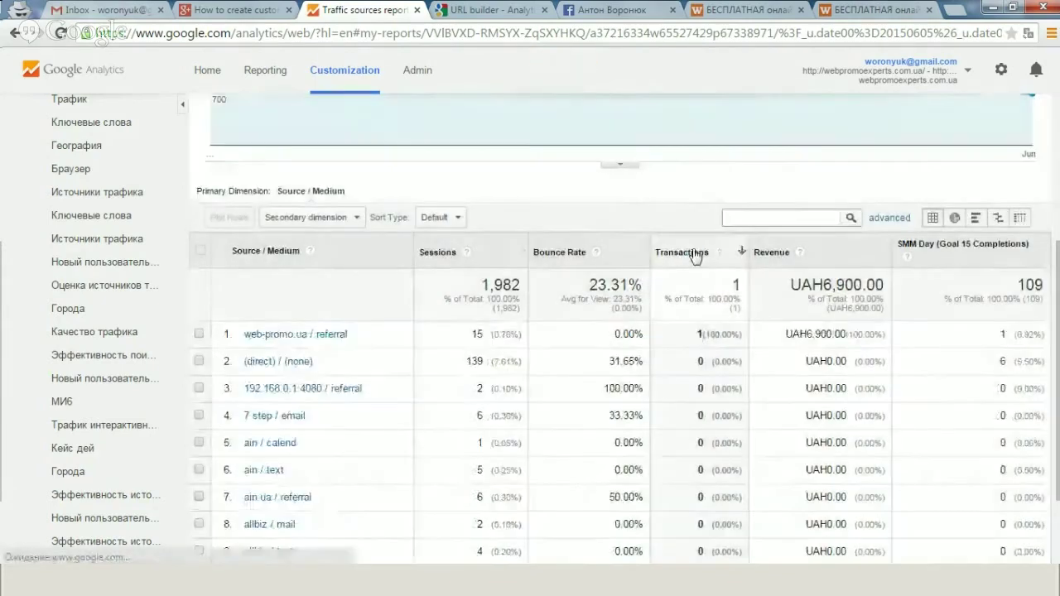
pyautogui.doubleClick(699, 334)
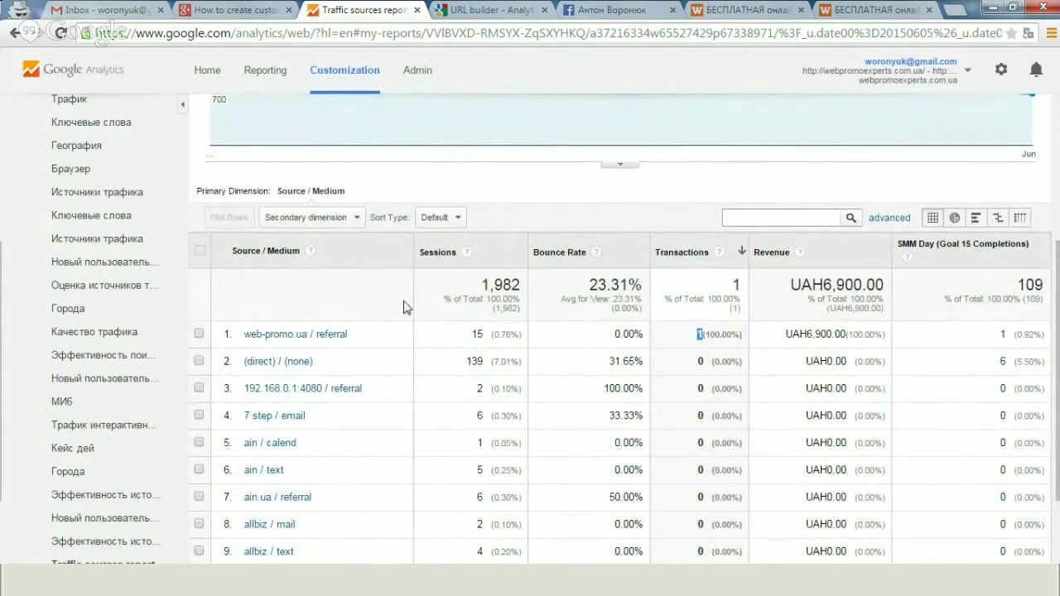
pyautogui.click(309, 335)
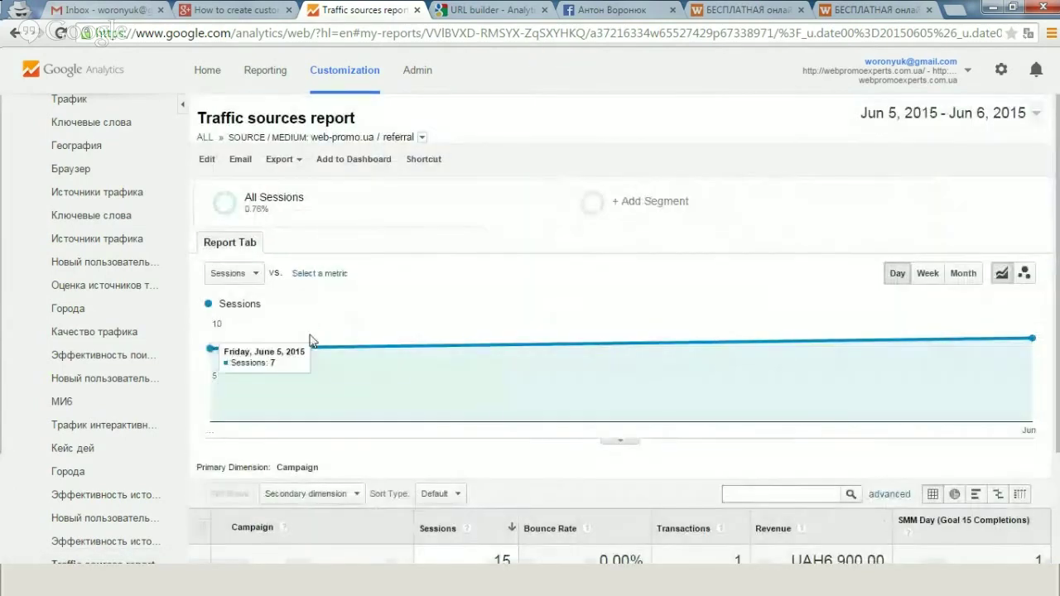
pyautogui.scroll(-3, 1027, 326)
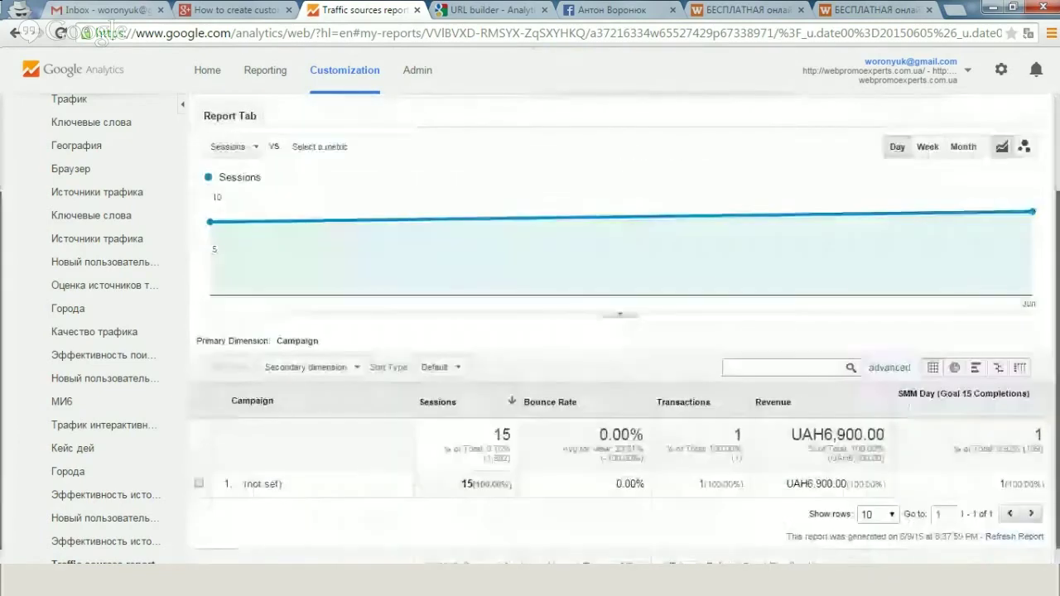
pyautogui.scroll(-1, 621, 332)
pyautogui.click(254, 464)
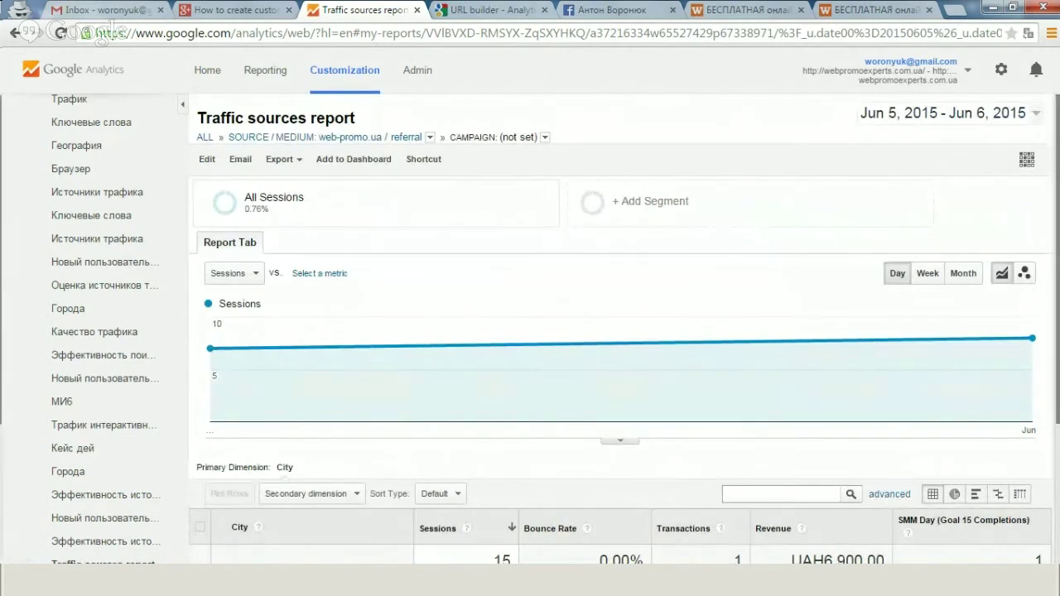
pyautogui.scroll(-3, 418, 348)
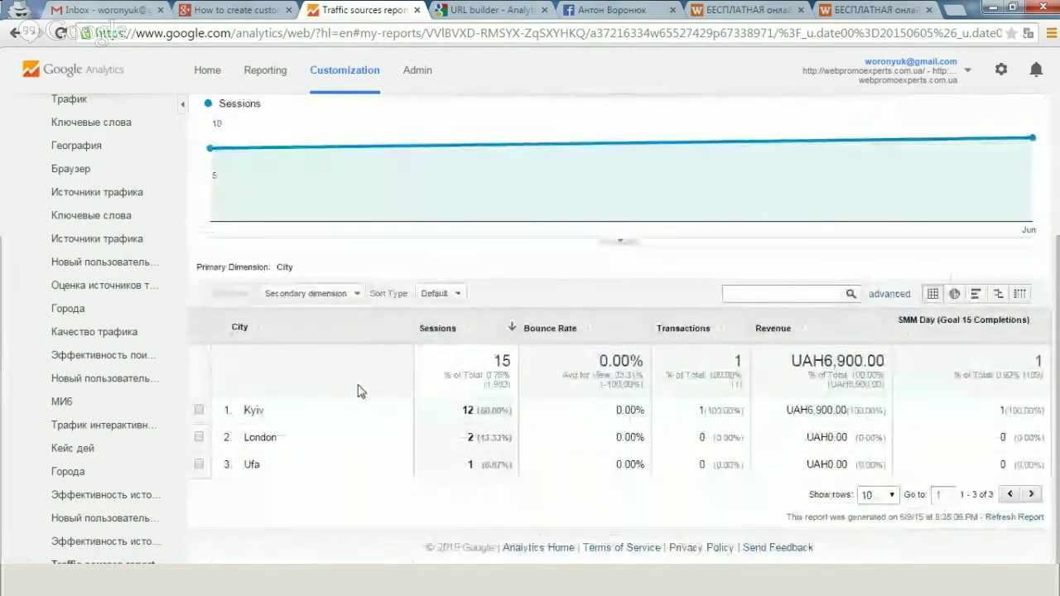
pyautogui.doubleClick(698, 411)
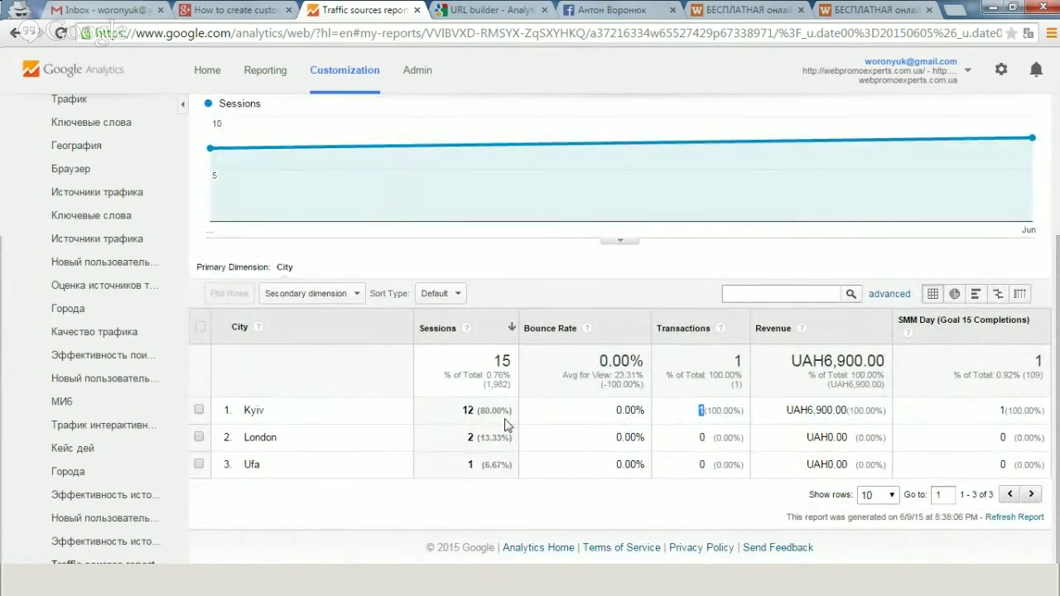
pyautogui.click(14, 34)
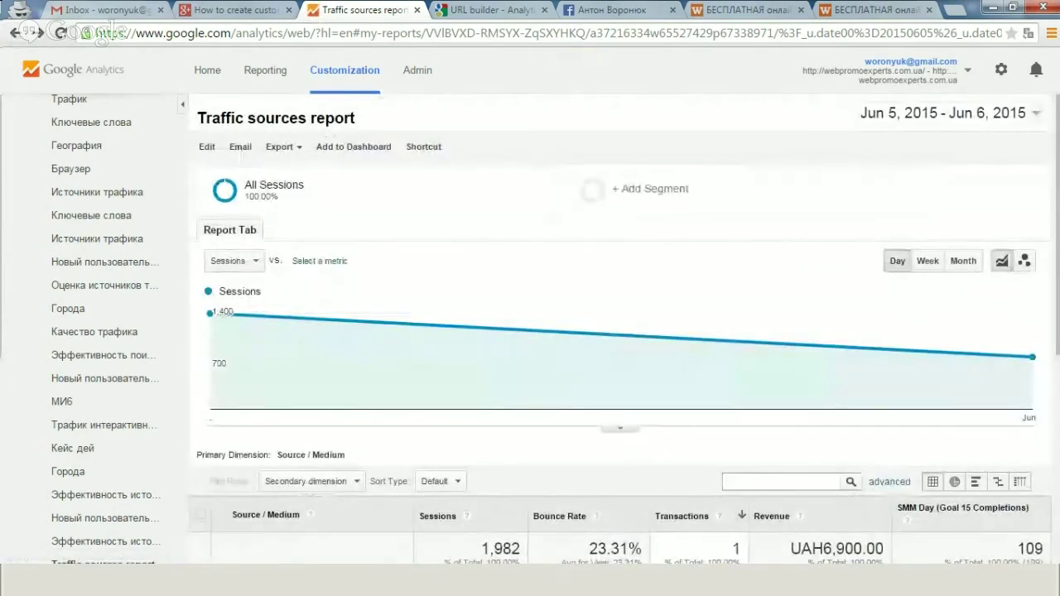
# Sort sources by SMM Day goal completions and drill into facebook / cpc.
pyautogui.scroll(-3, 539, 158)
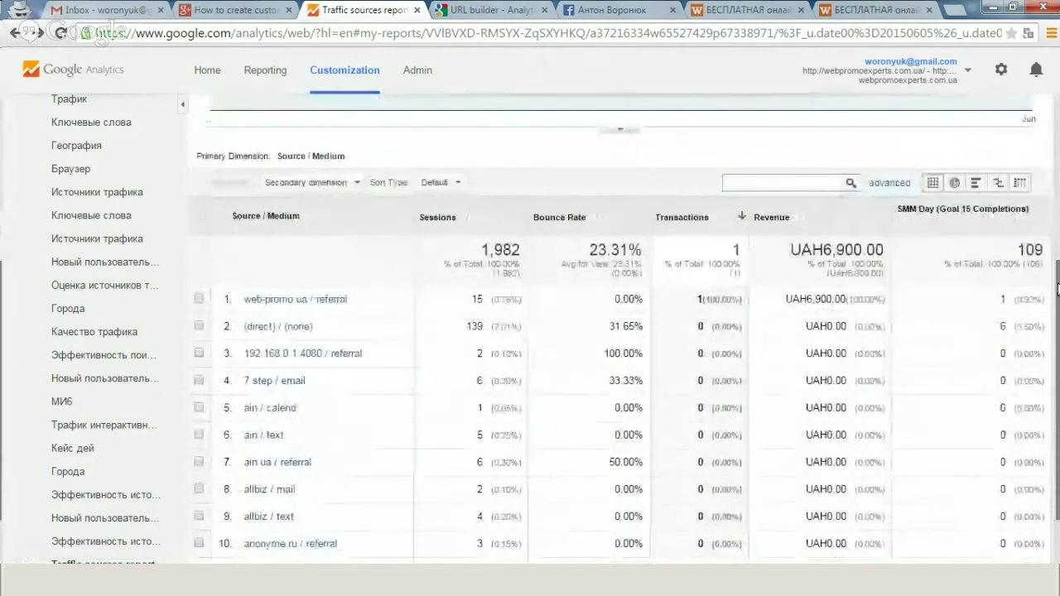
pyautogui.click(957, 219)
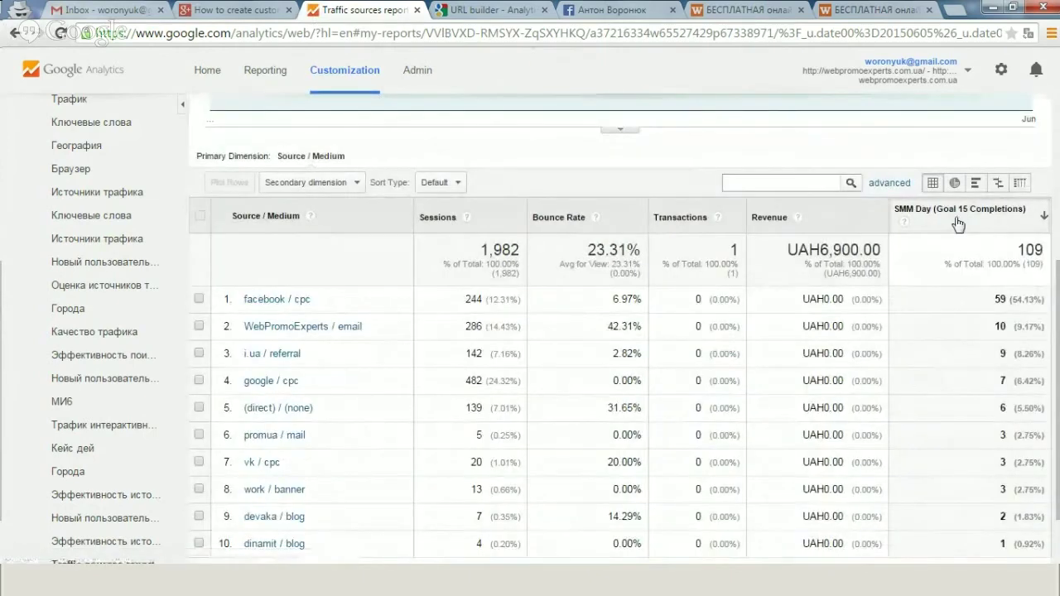
pyautogui.click(267, 299)
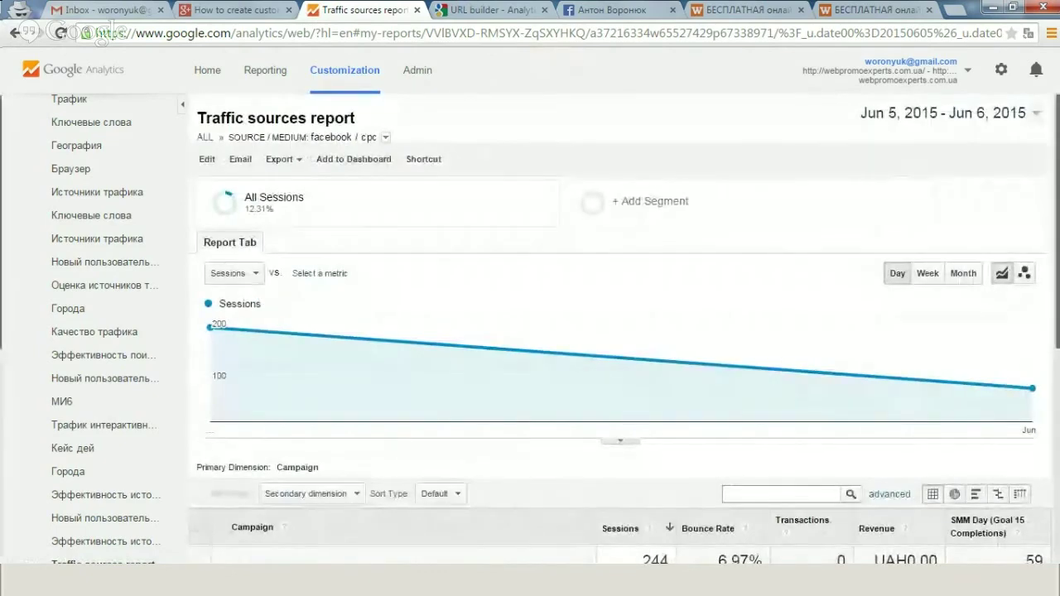
# Compare the smmday and smmdaysimilar campaigns, then drill into smmday.
pyautogui.scroll(-3, 980, 387)
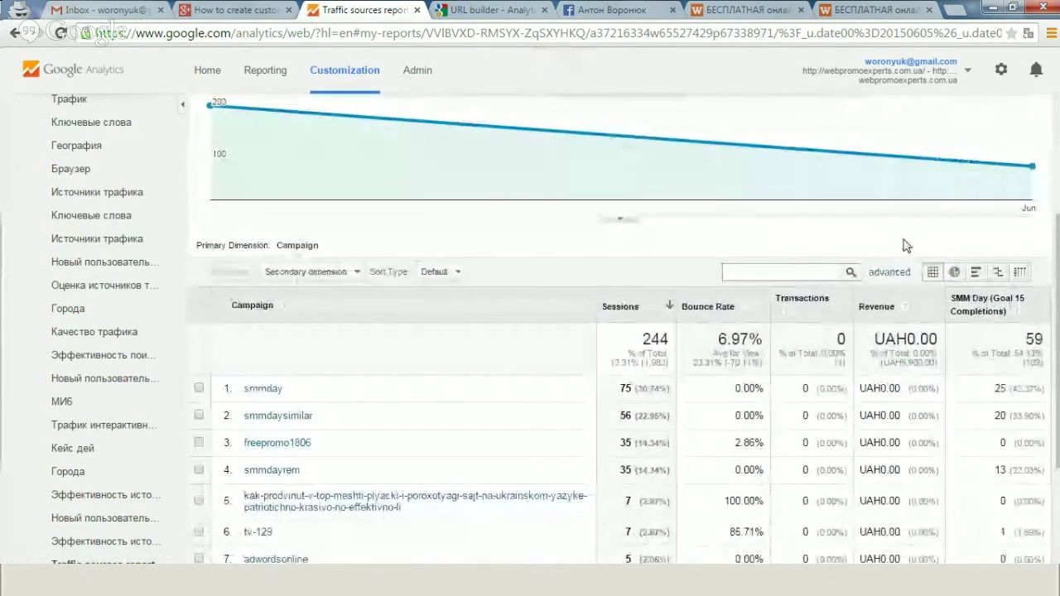
pyautogui.moveTo(288, 392); pyautogui.dragTo(248, 389)
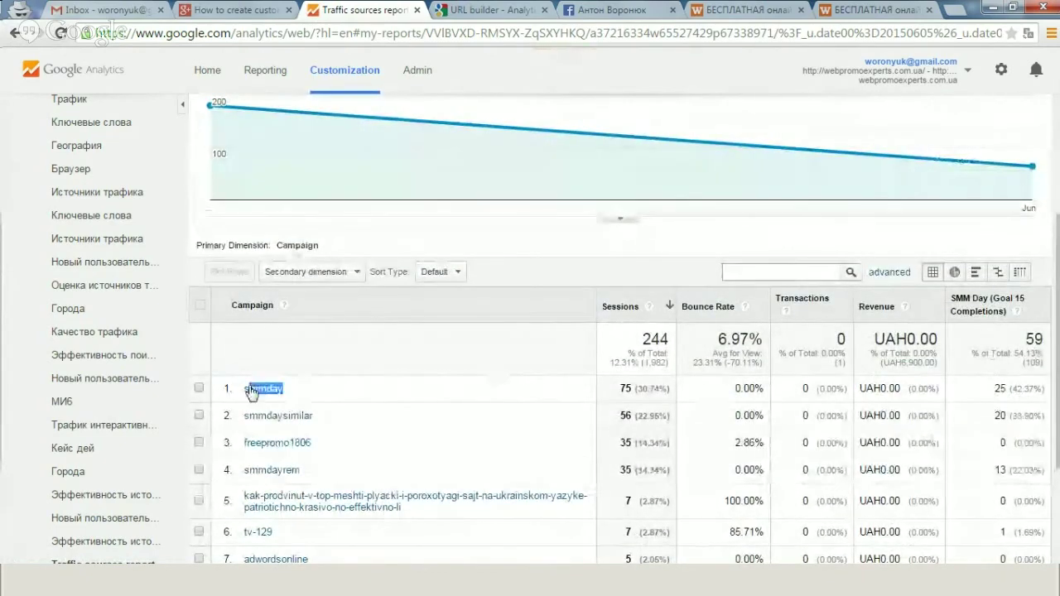
pyautogui.moveTo(328, 425); pyautogui.dragTo(260, 420)
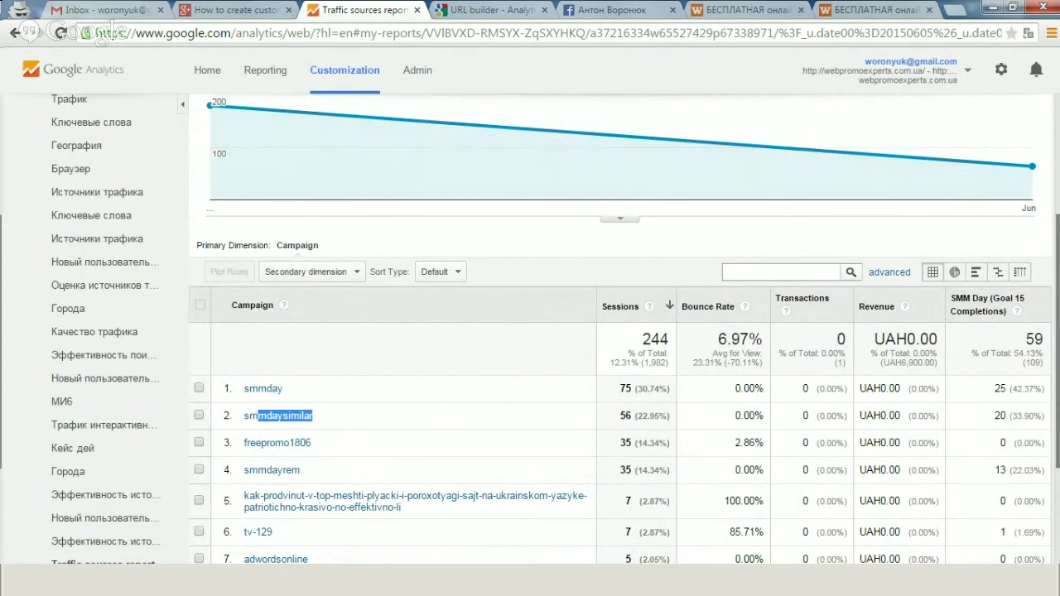
pyautogui.scroll(-3, 783, 168)
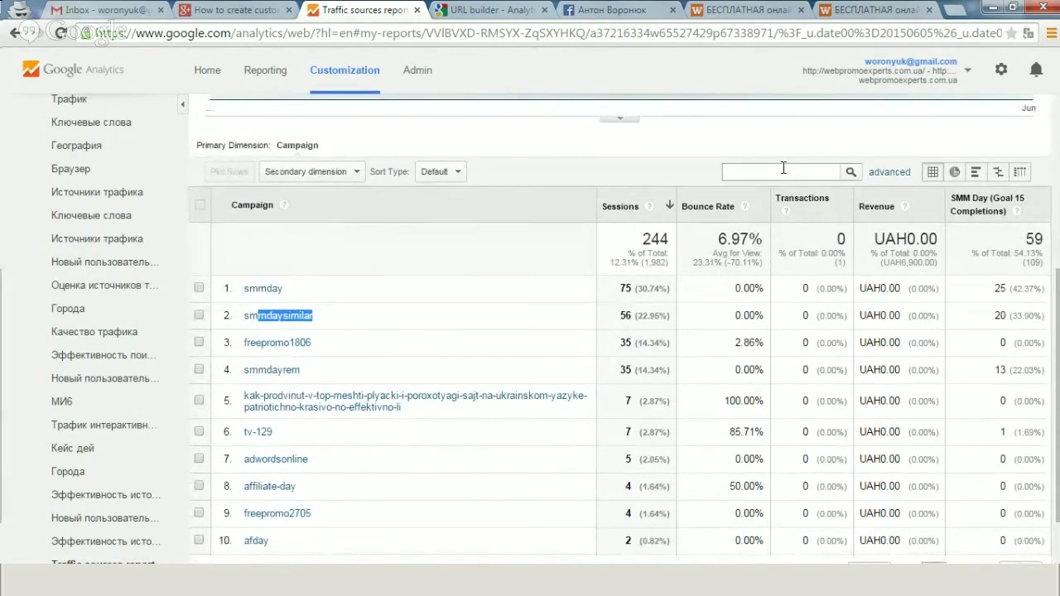
pyautogui.click(269, 291)
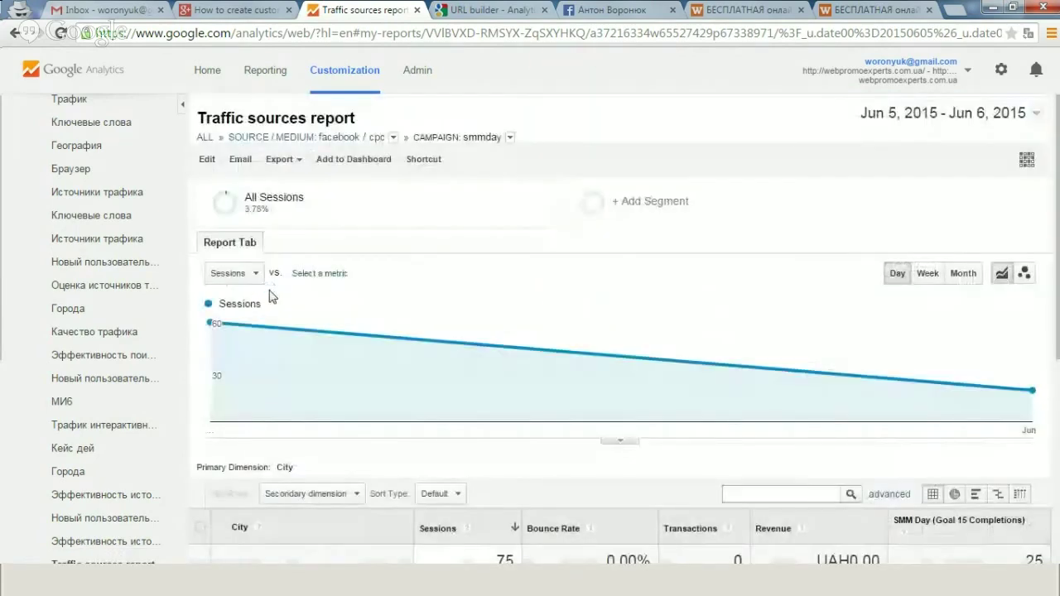
# Rank the smmday campaign's cities by SMM Day goal completions.
pyautogui.scroll(-3, 868, 375)
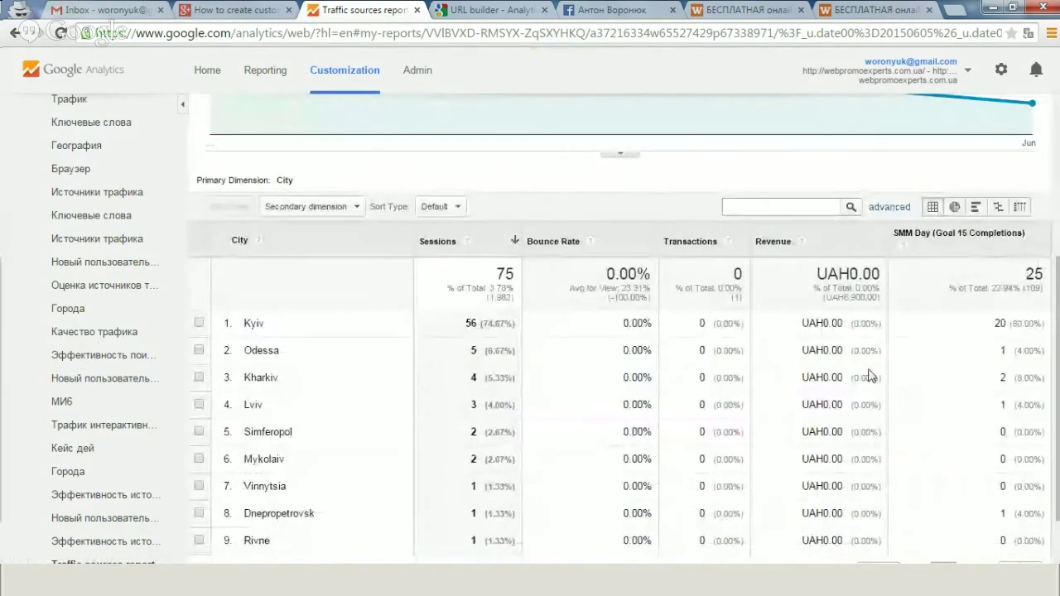
pyautogui.click(973, 240)
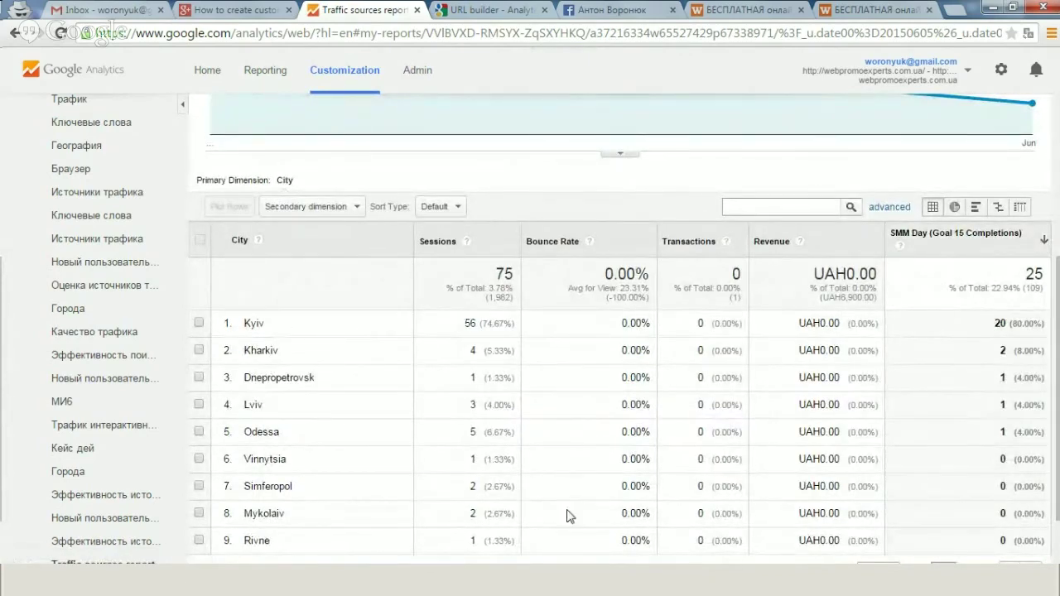
pyautogui.moveTo(1054, 335); pyautogui.dragTo(1050, 259)
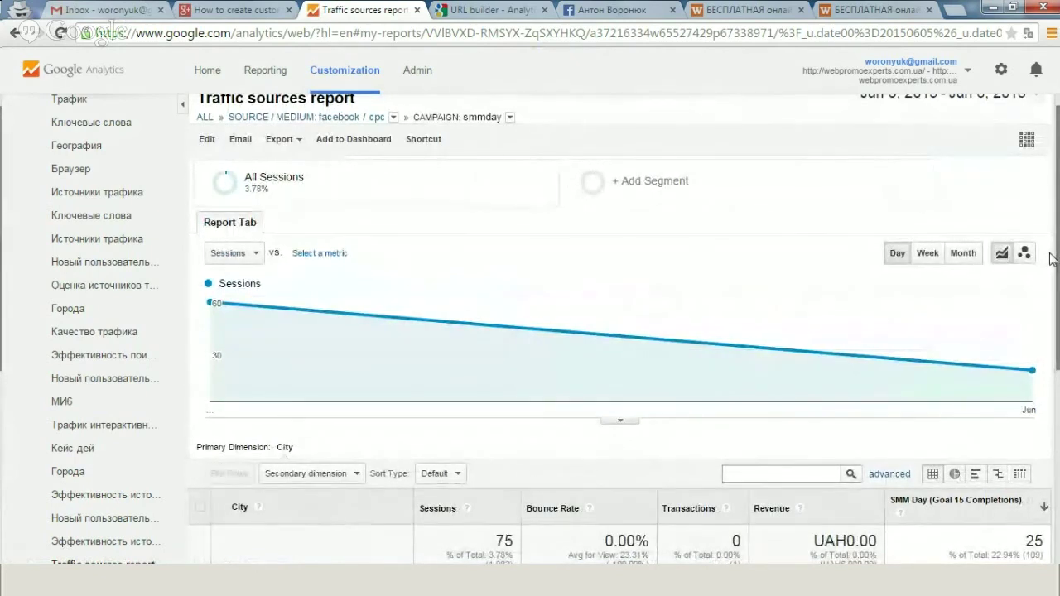
pyautogui.scroll(1, 694, 115)
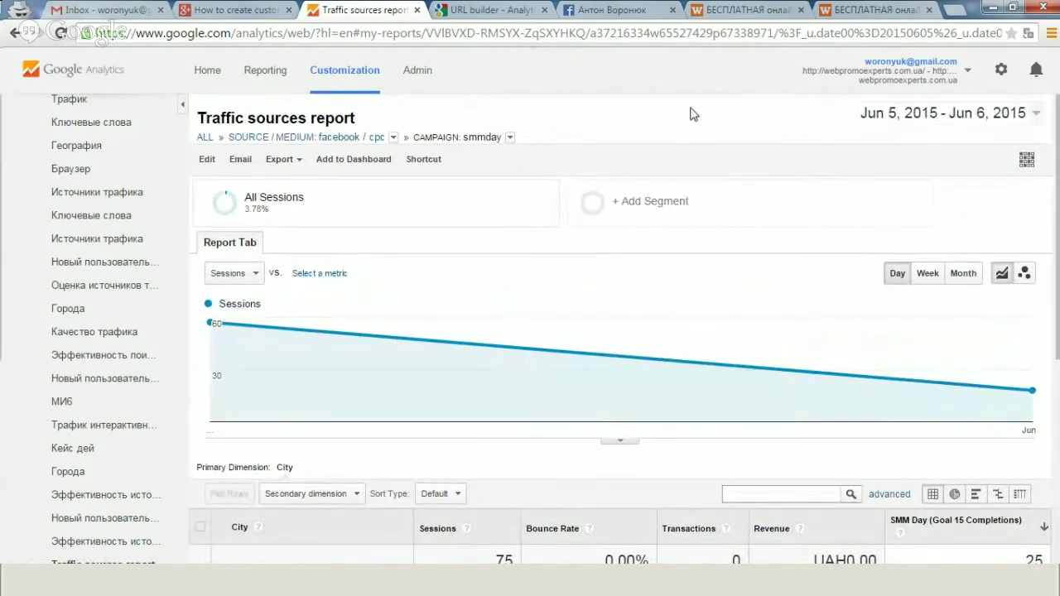
# Remove the City drilldown, save the report, and switch to the Hangouts broadcast window.
pyautogui.click(207, 165)
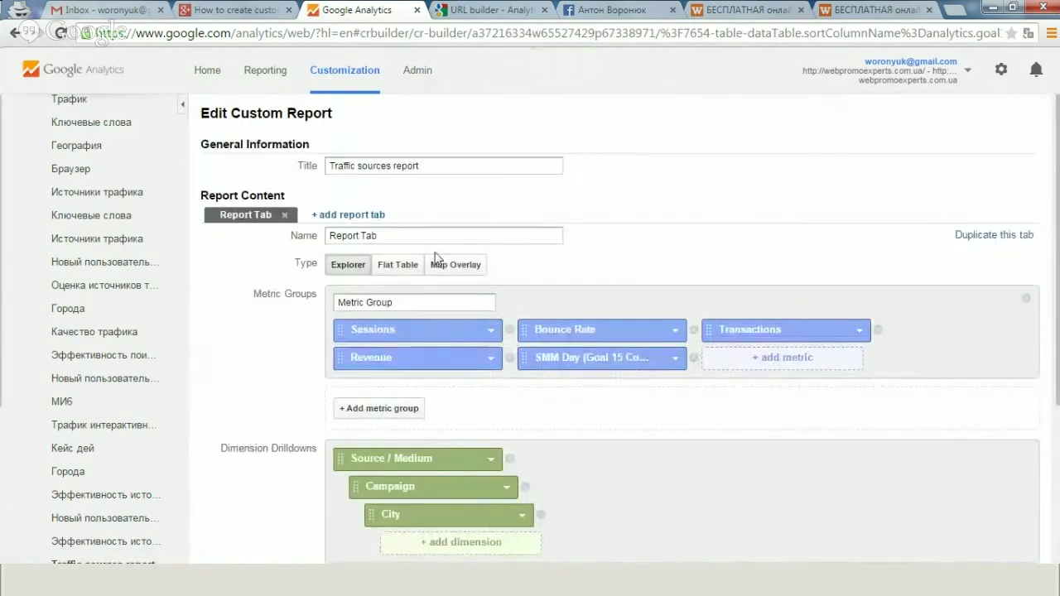
pyautogui.scroll(-2, 933, 351)
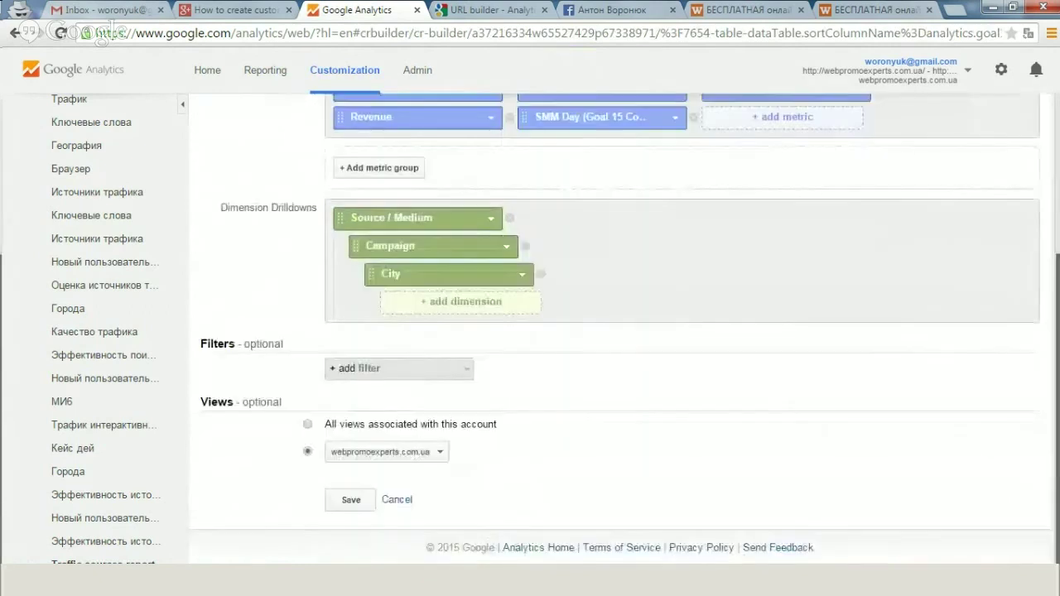
pyautogui.scroll(2, 655, 182)
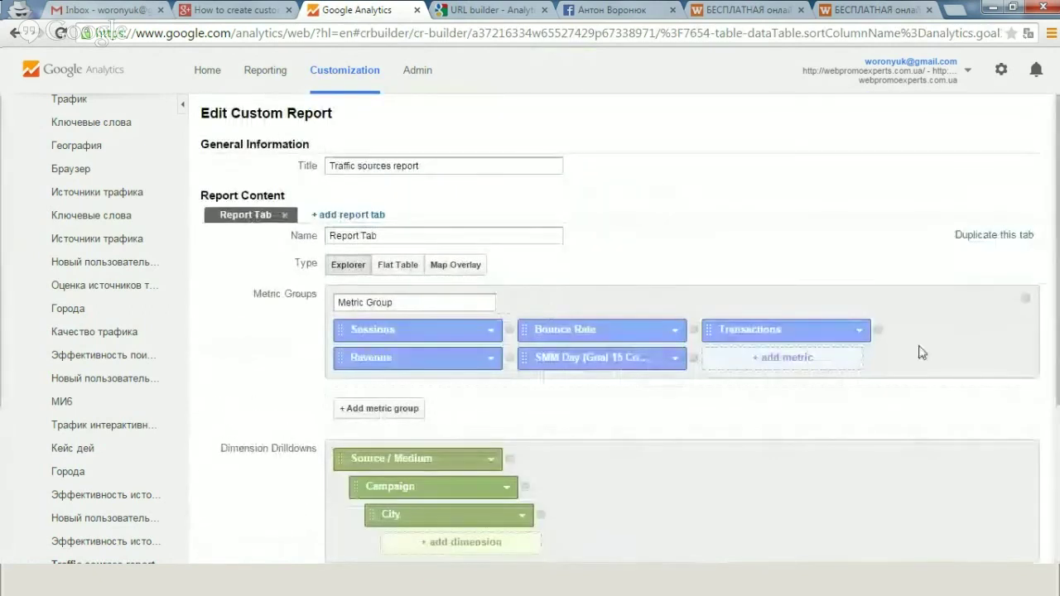
pyautogui.scroll(-3, 779, 354)
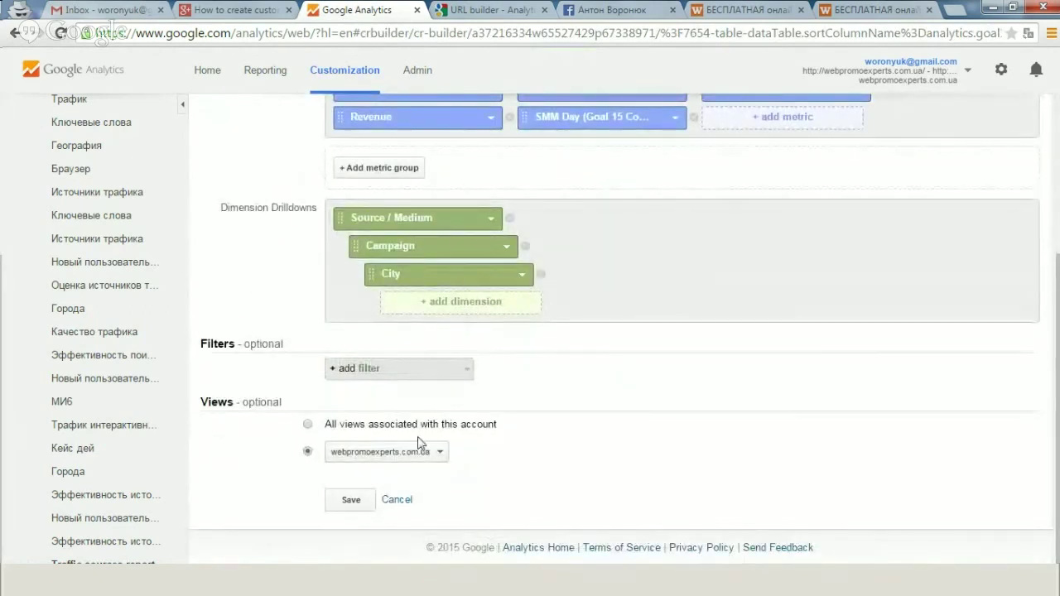
pyautogui.click(541, 276)
pyautogui.click(432, 304)
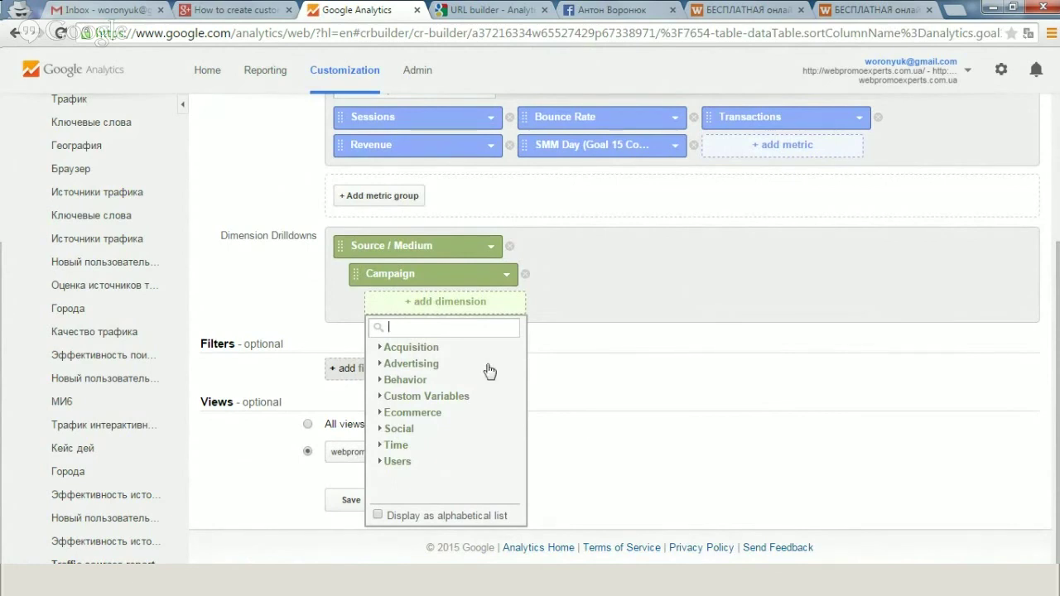
pyautogui.click(598, 475)
pyautogui.click(345, 501)
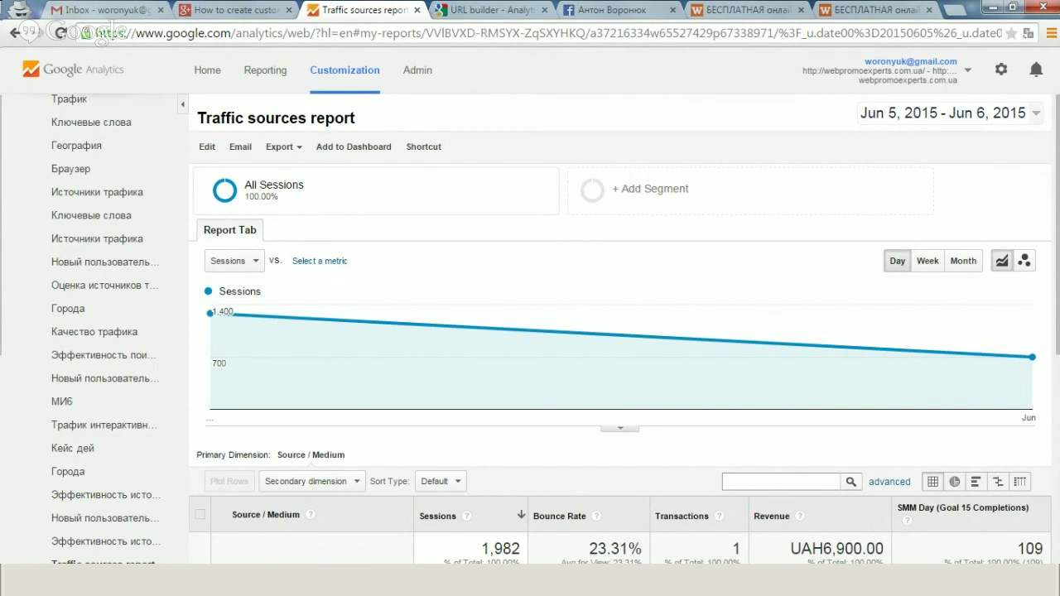
pyautogui.click(324, 461)
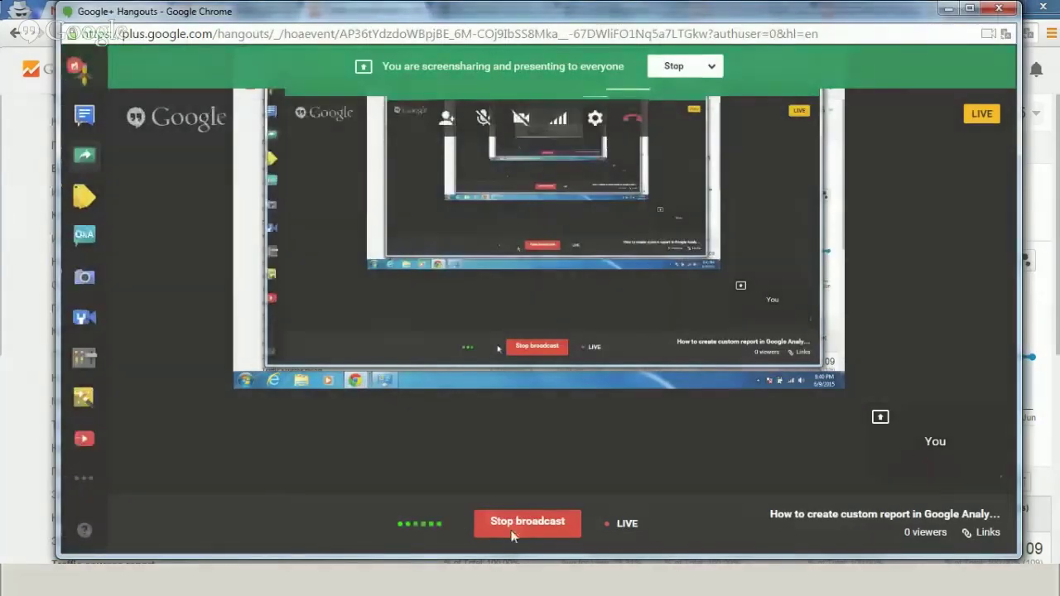